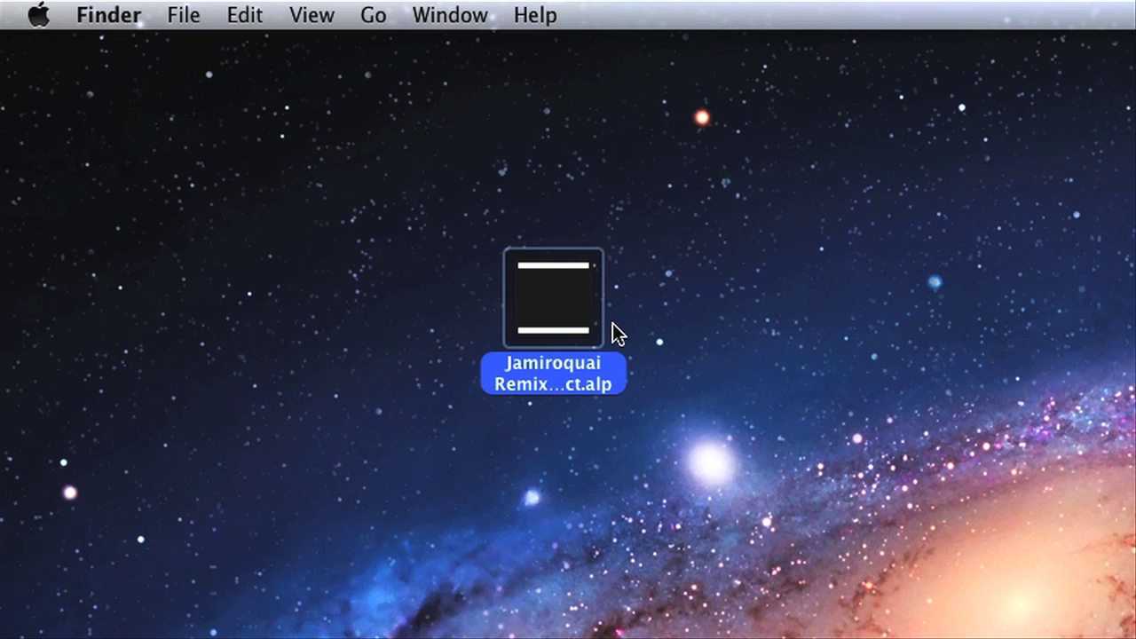
left_click_drag(582, 278, 583, 233)
left_click(672, 250)
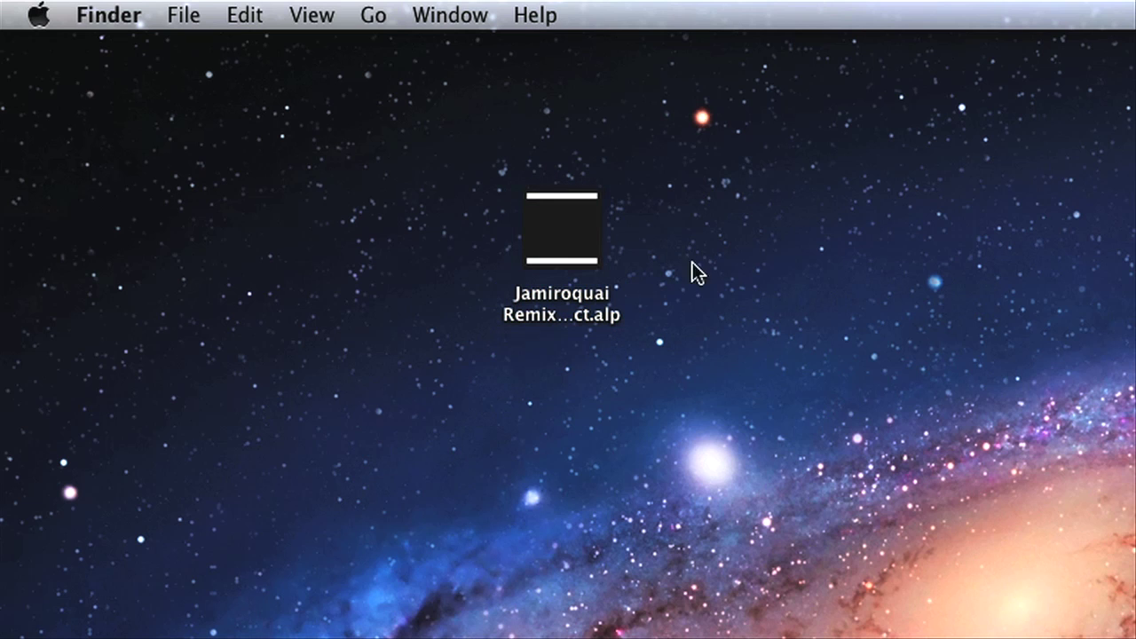
left_click(551, 307)
key("Return")
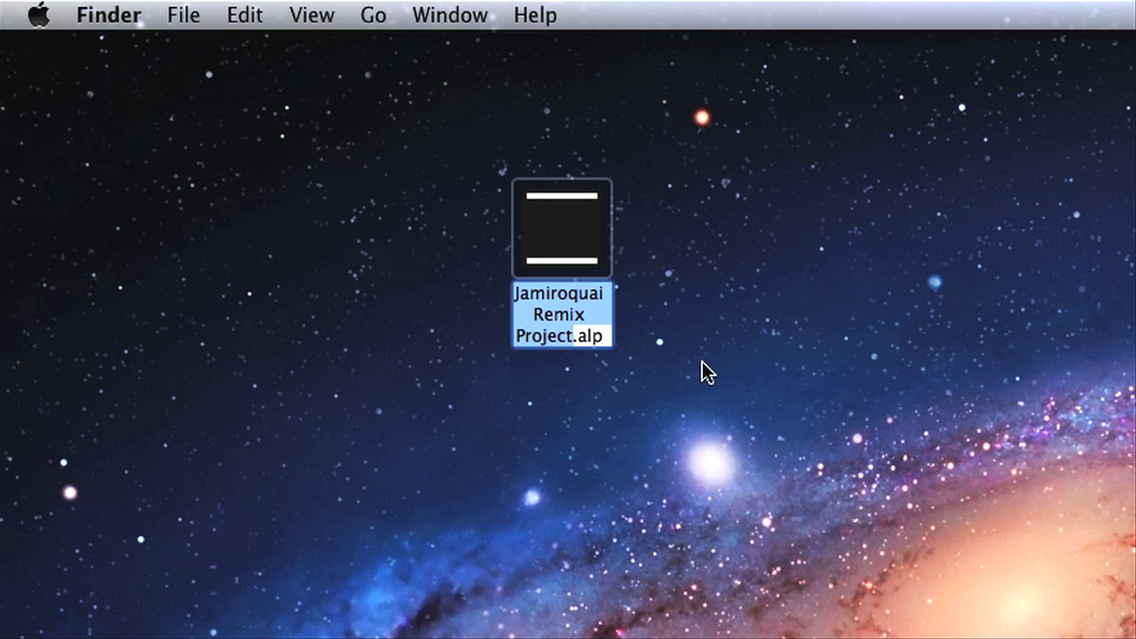
key("Return")
left_click(693, 274)
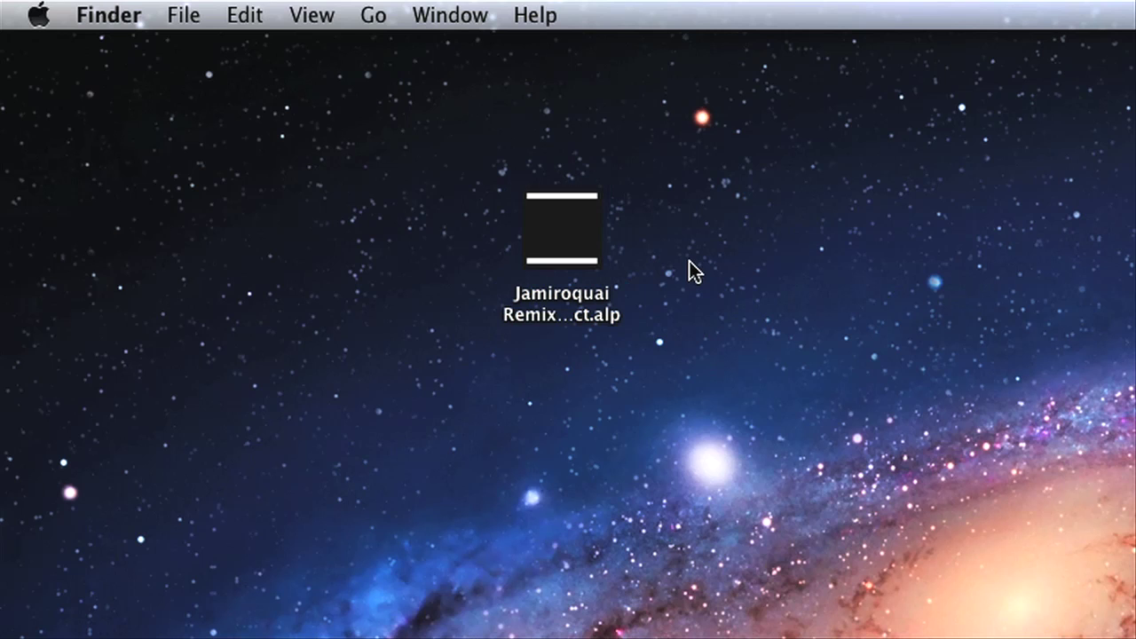
- Install the Jamiroquai Remix Project pack and open Jamiroquai Remix Project.als from its installed files
double_click(589, 257)
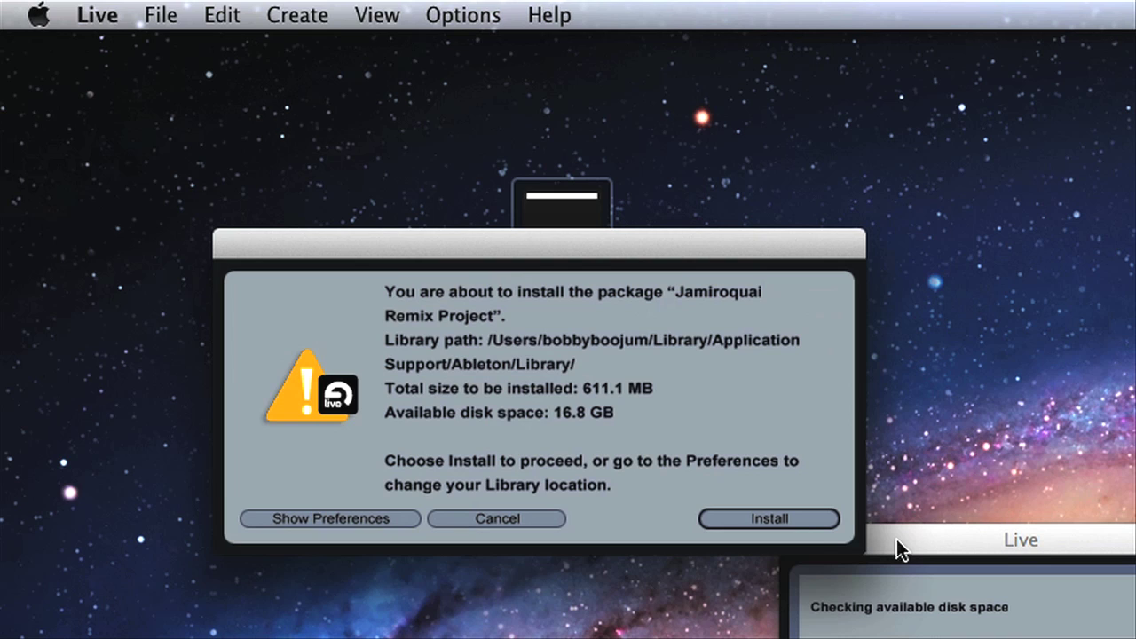
left_click(790, 518)
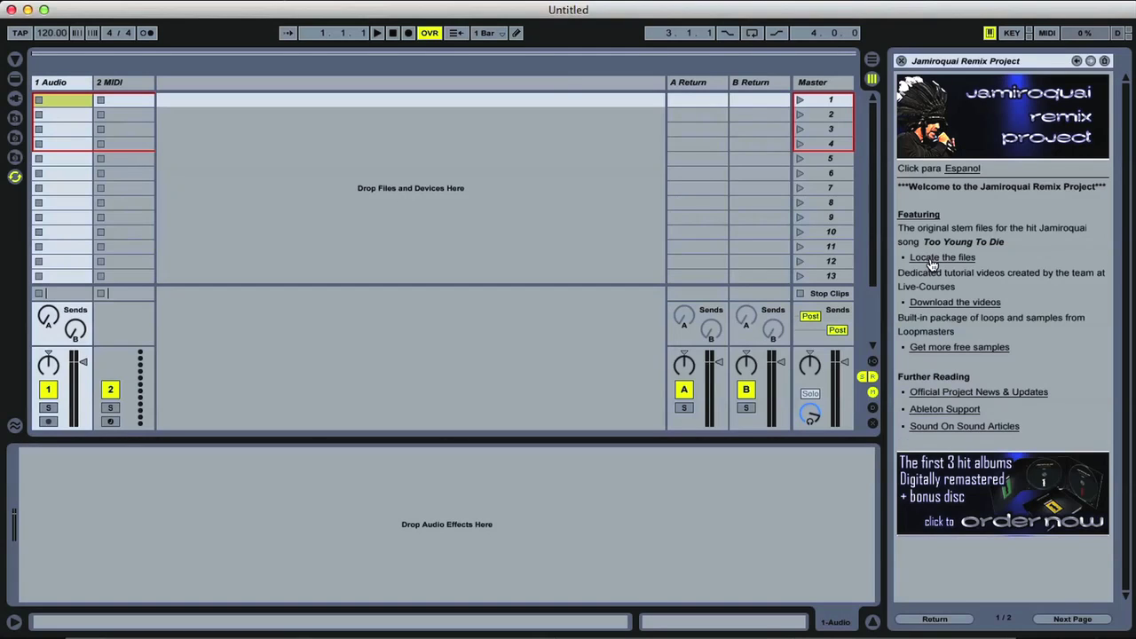
left_click(932, 260)
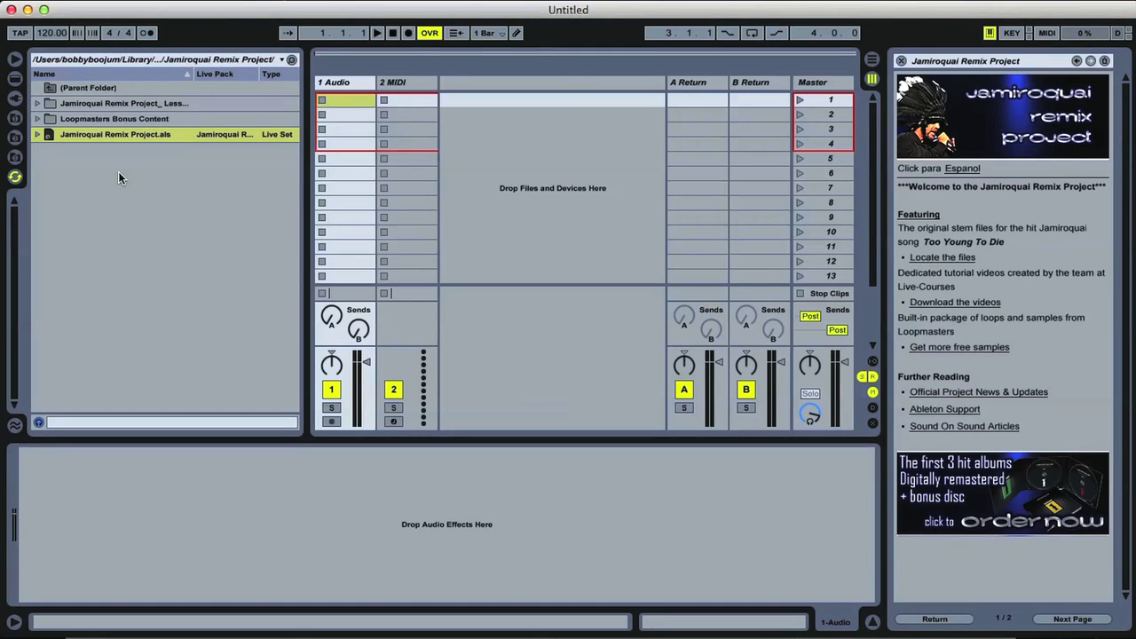
double_click(88, 134)
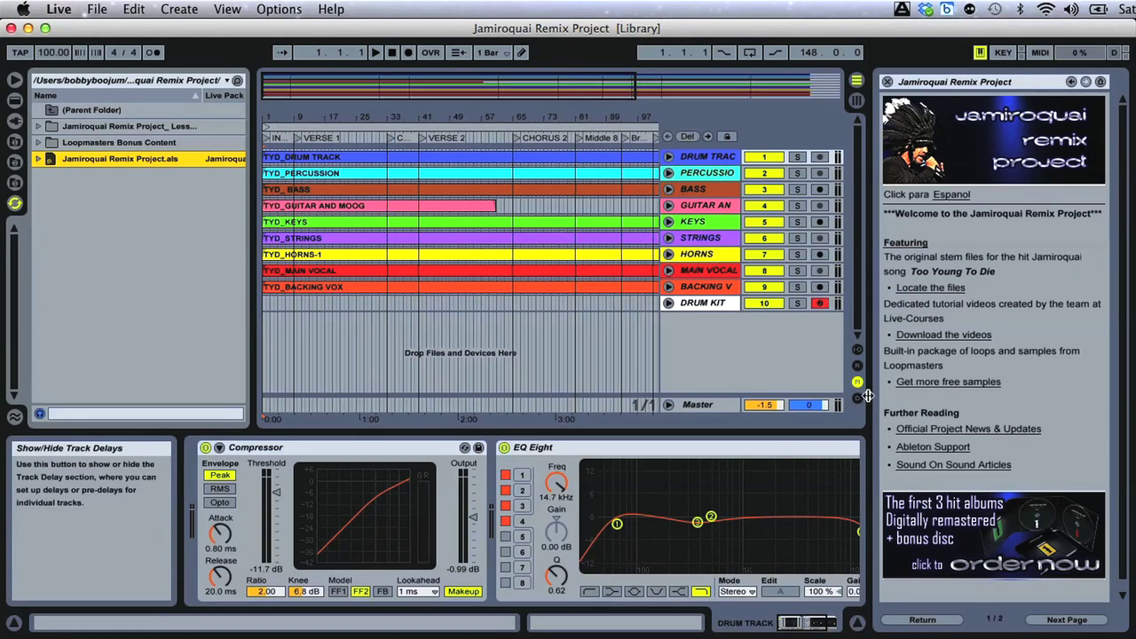
- Hide the help view, file browser, device view, info view and mixer section, and fit the song across the arrangement timeline
left_click_drag(870, 392, 1051, 387)
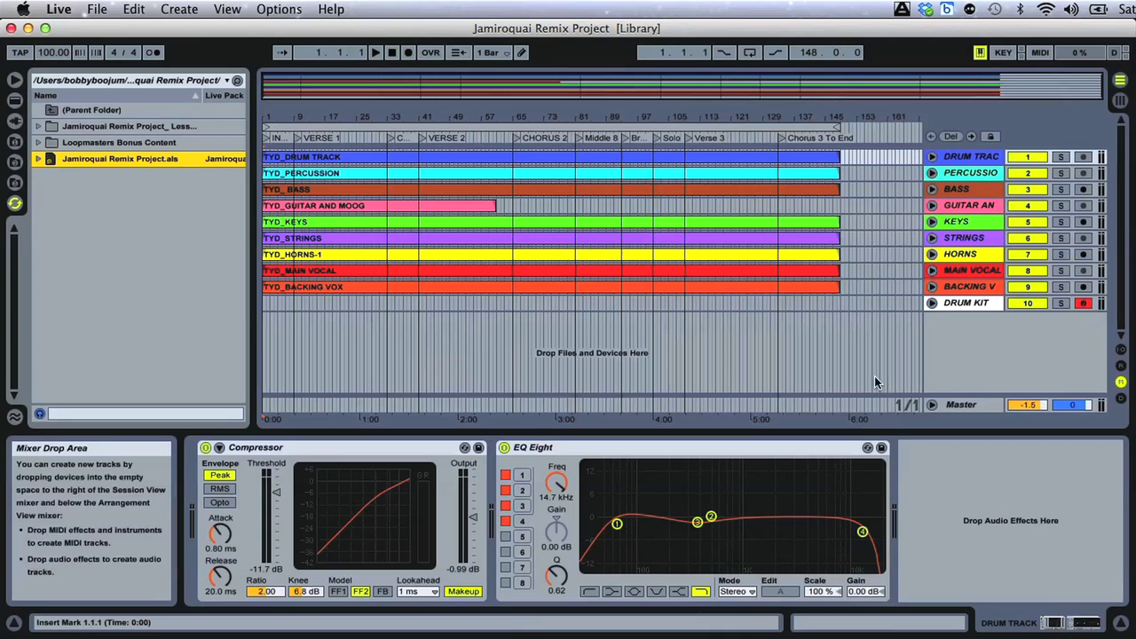
mouse_move(253, 376)
left_mouse_down()
mouse_move(145, 375)
mouse_move(322, 376)
mouse_move(241, 376)
left_mouse_up()
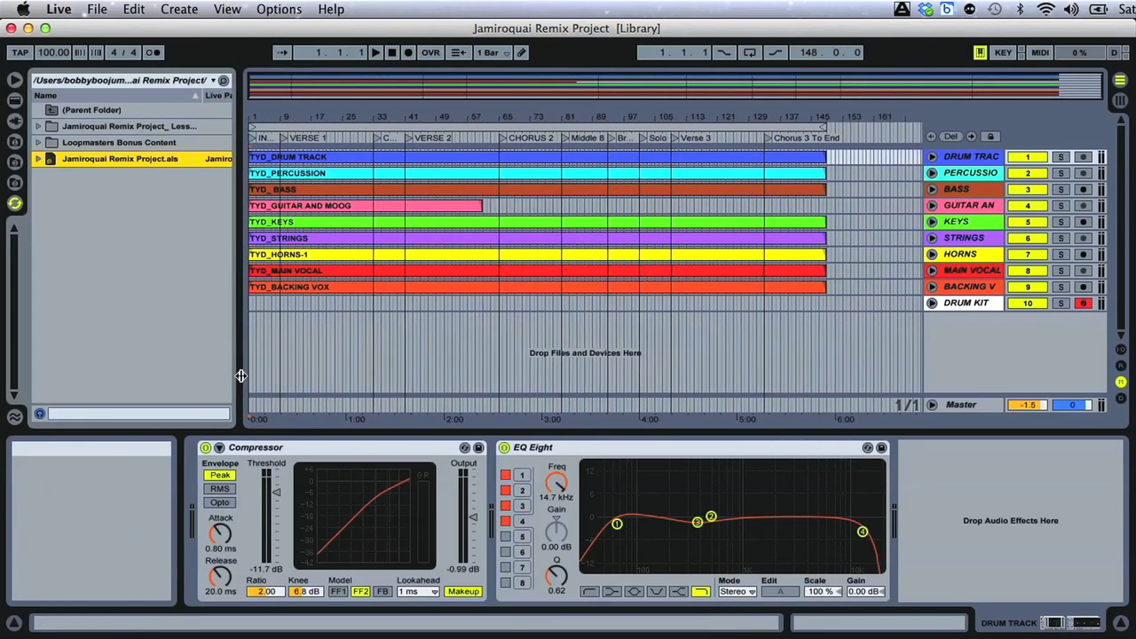
left_click(14, 82)
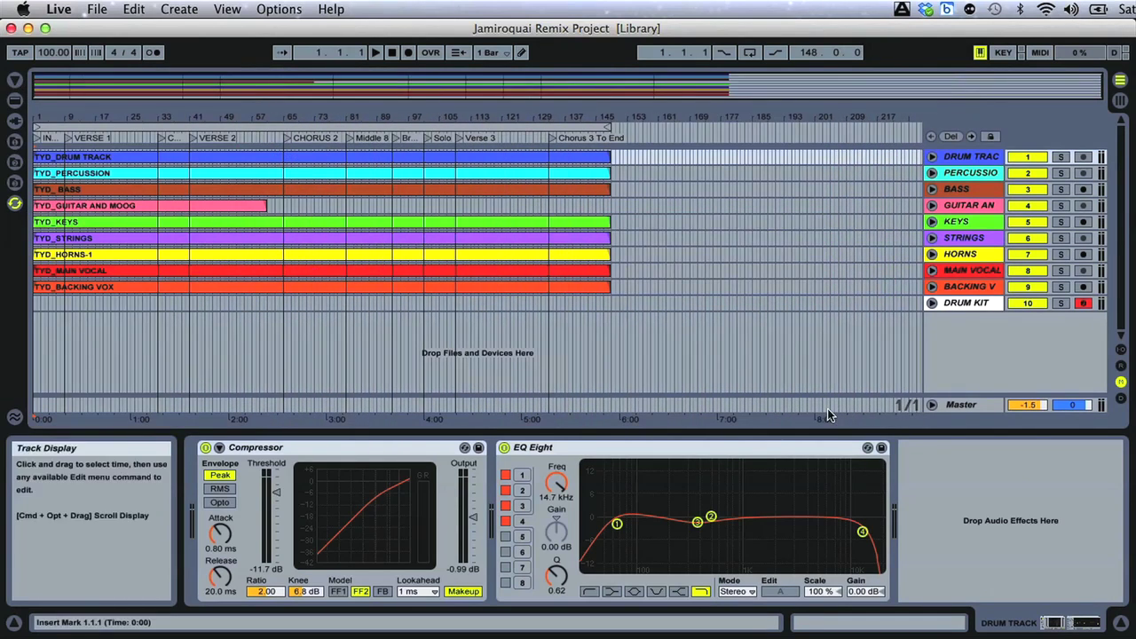
left_click(1122, 625)
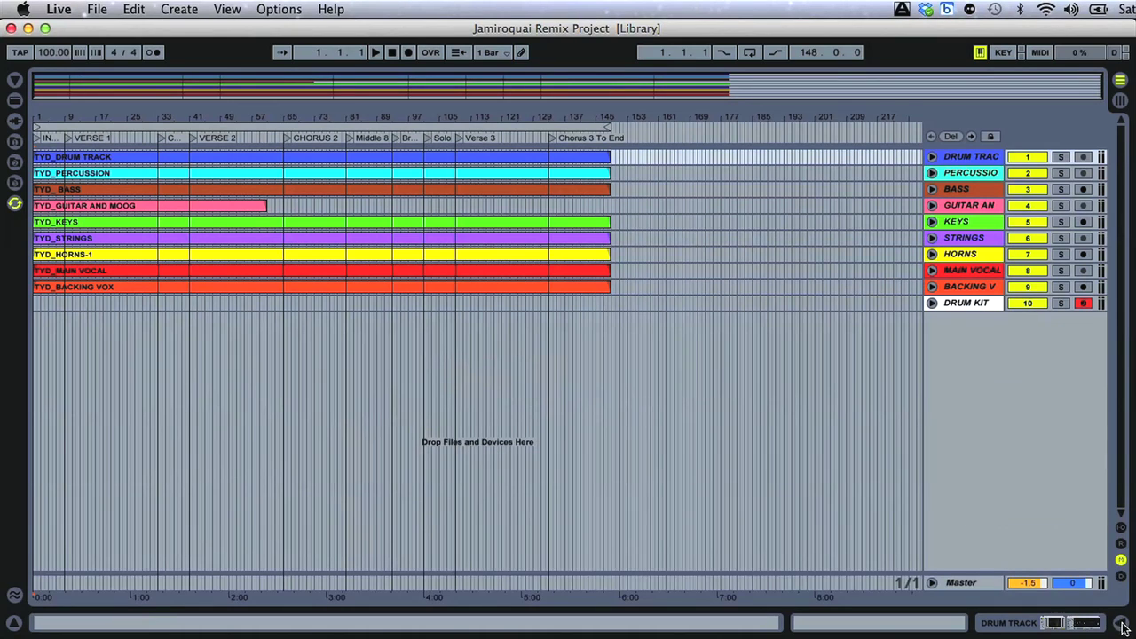
left_click(1121, 560)
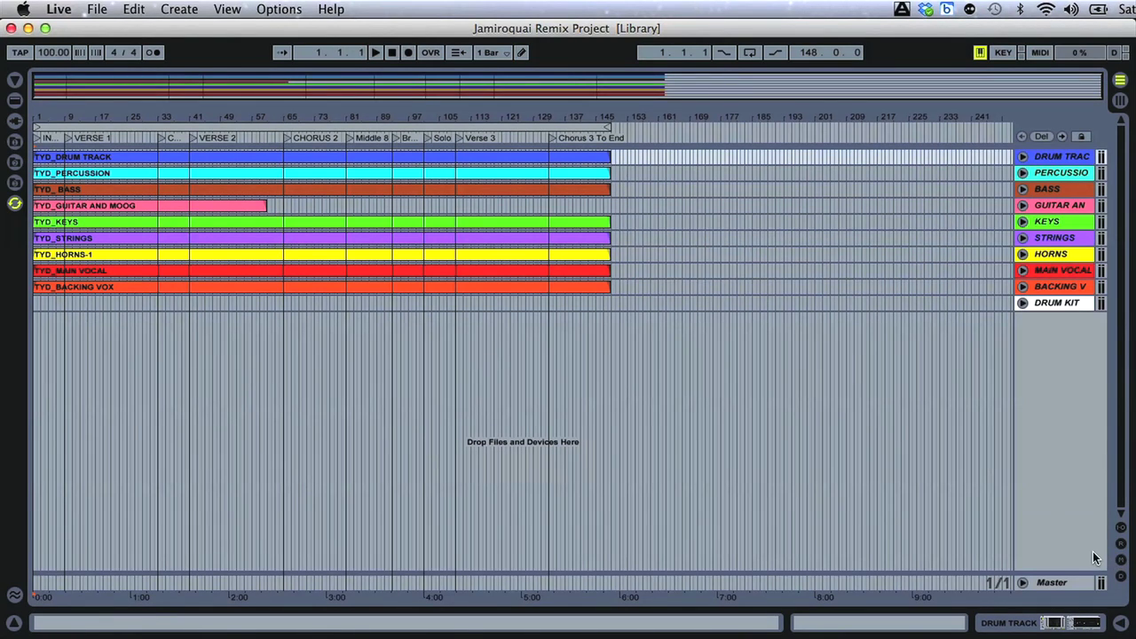
left_click_drag(417, 101, 416, 151)
left_click_drag(606, 109, 649, 109)
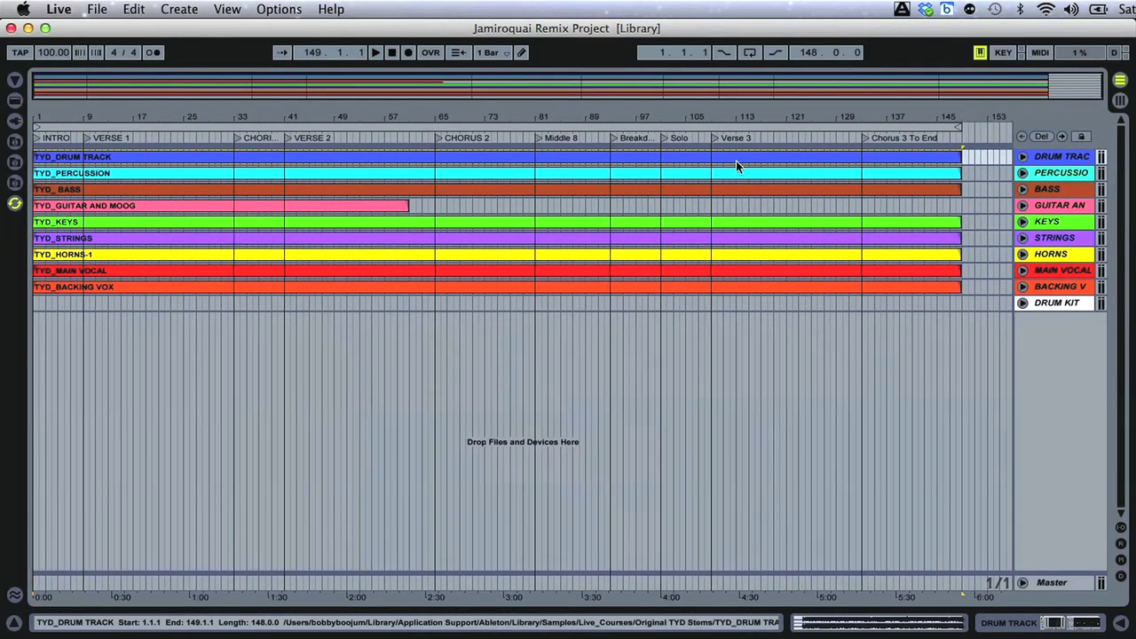
- Select all tracks, unfold them to show their waveforms, and reduce their heights together
key("Down")
key("Down")
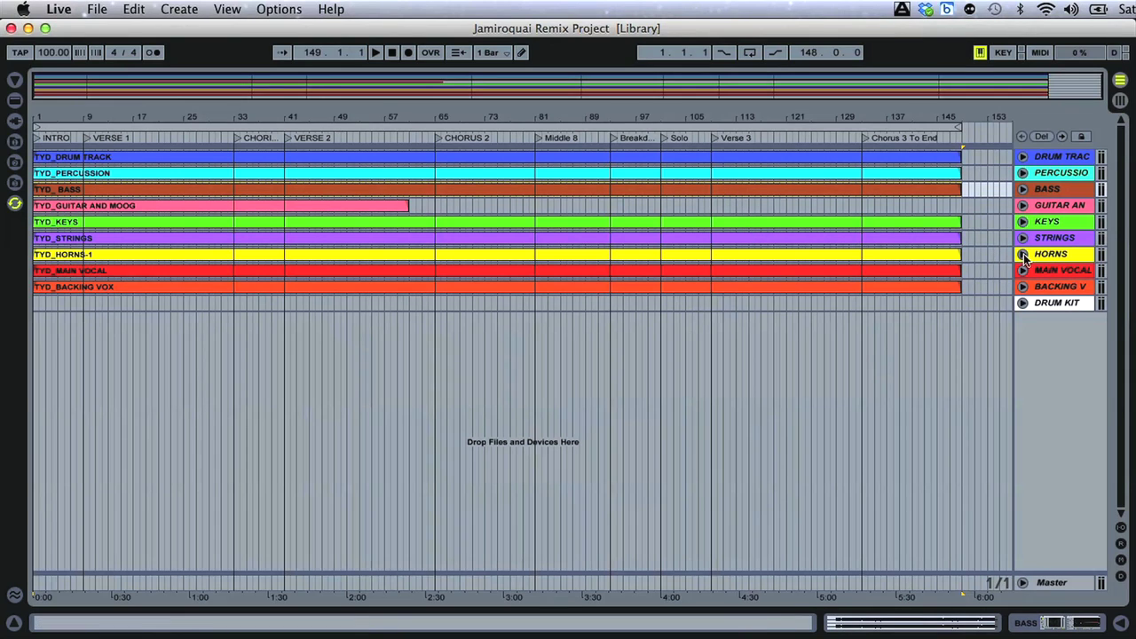
left_click_drag(1052, 165, 1044, 125)
left_click(1046, 158)
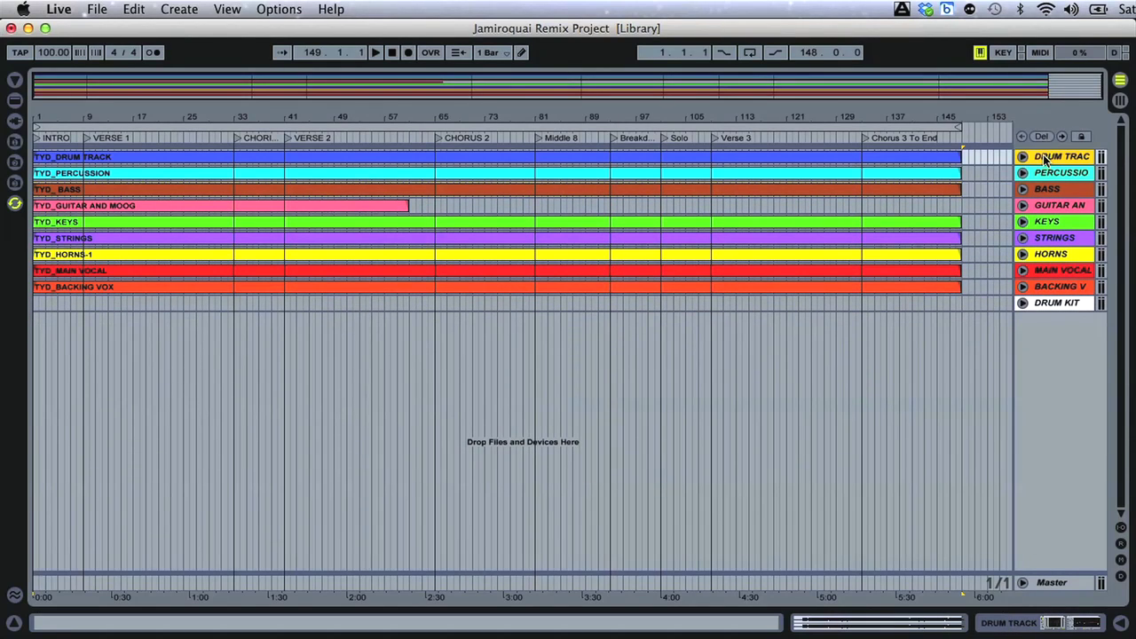
key("super+a")
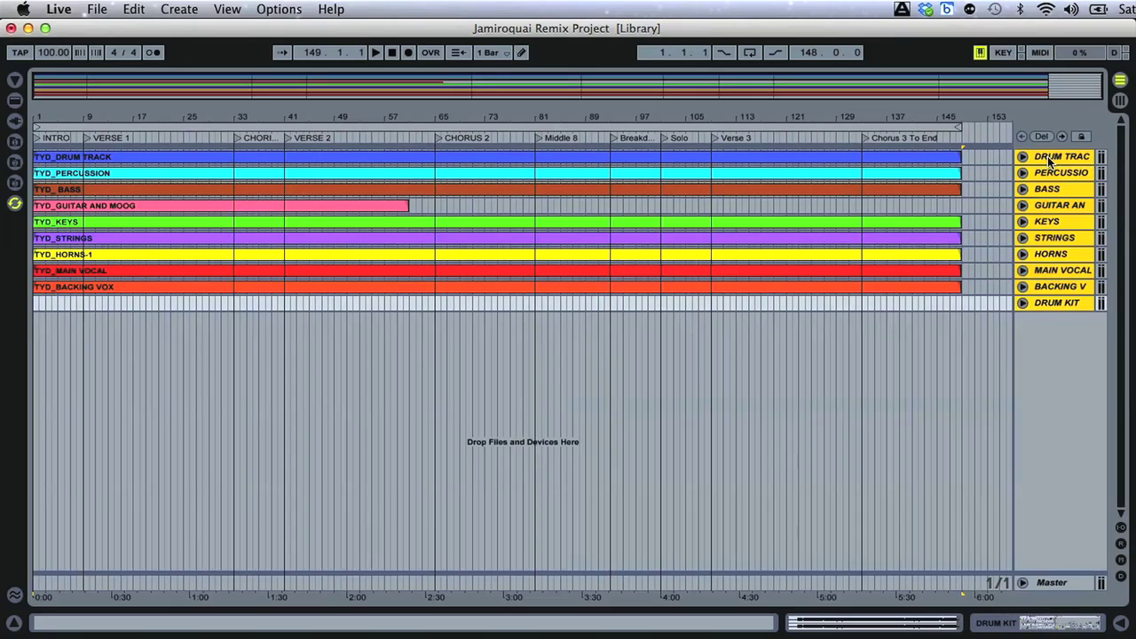
key("alt+u")
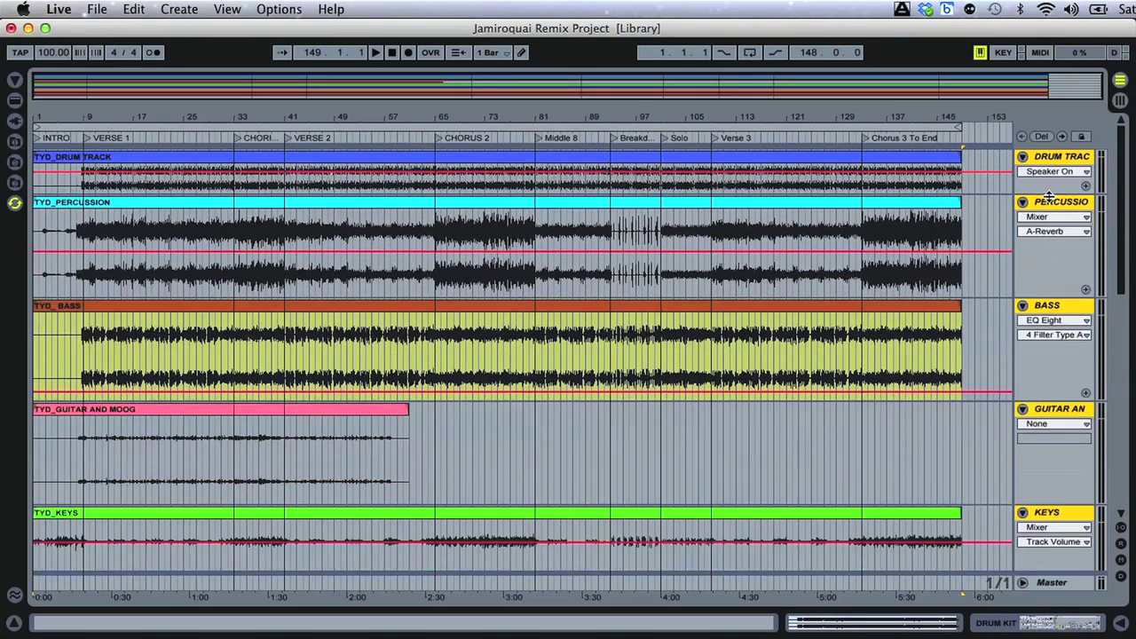
left_click_drag(1050, 196, 1045, 151)
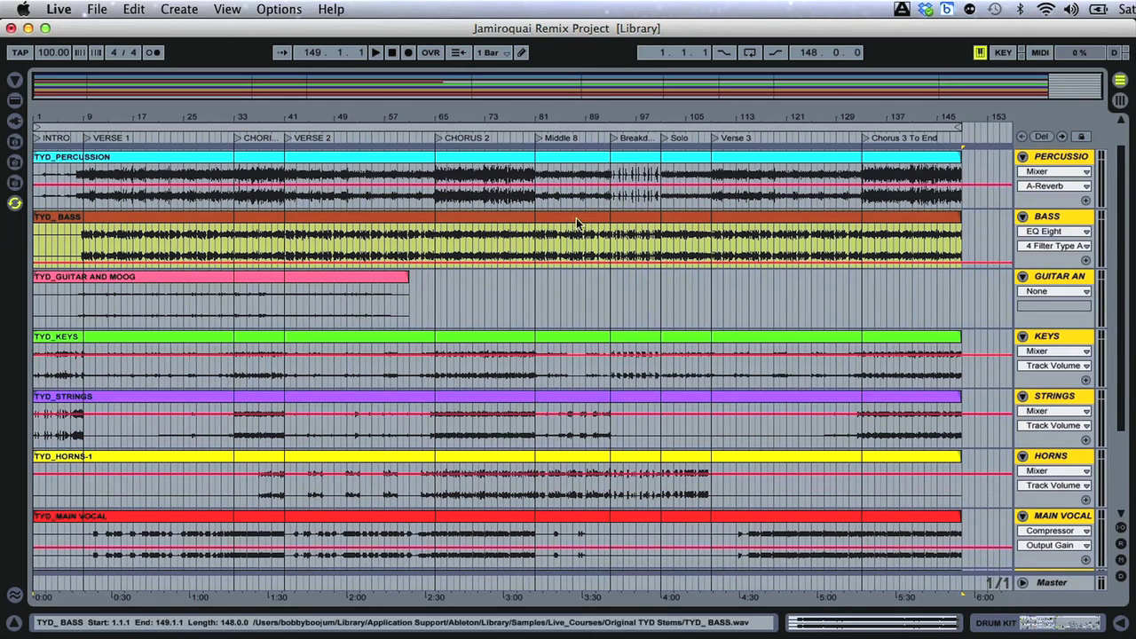
- Play the arrangement from the start and widen the track headers to fit the full track names
left_click(561, 229)
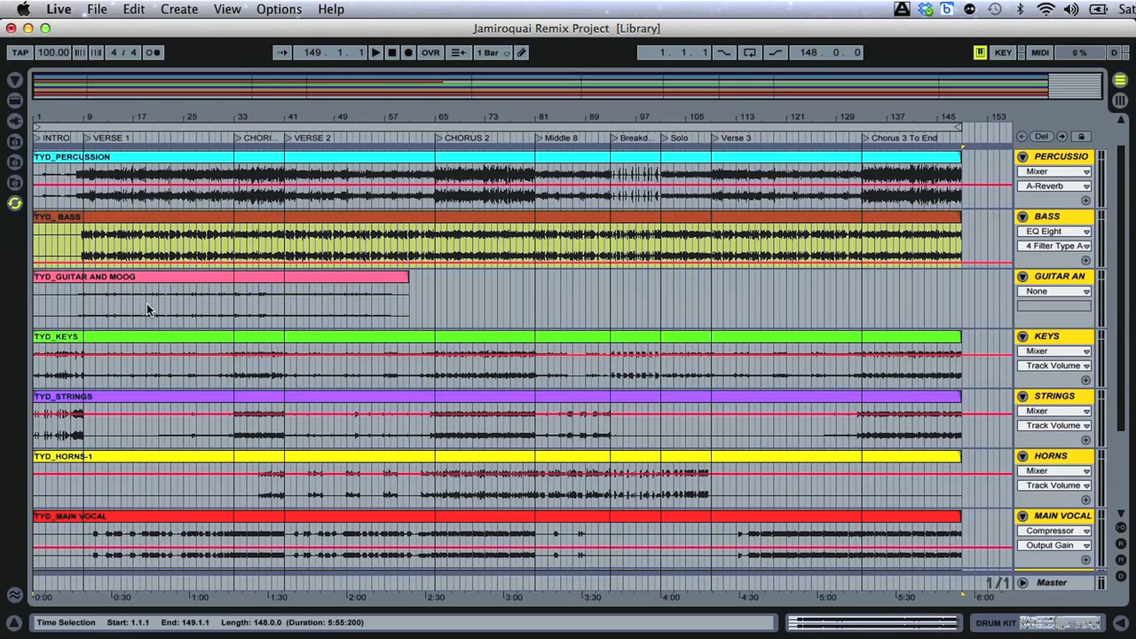
left_click(375, 53)
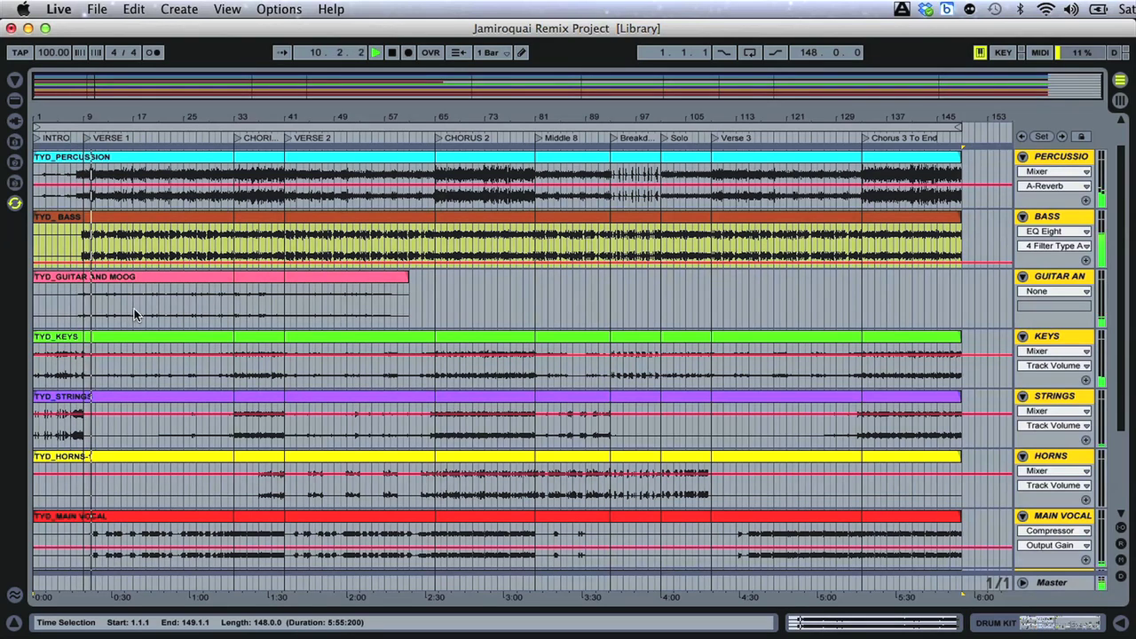
left_click(453, 347)
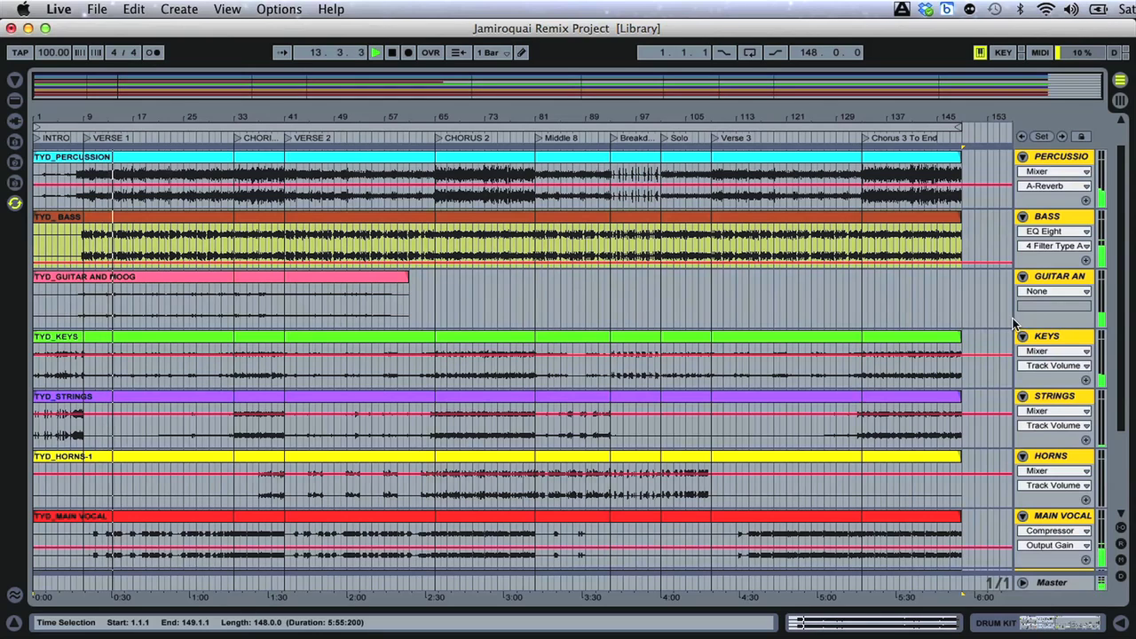
left_click_drag(1015, 322, 954, 310)
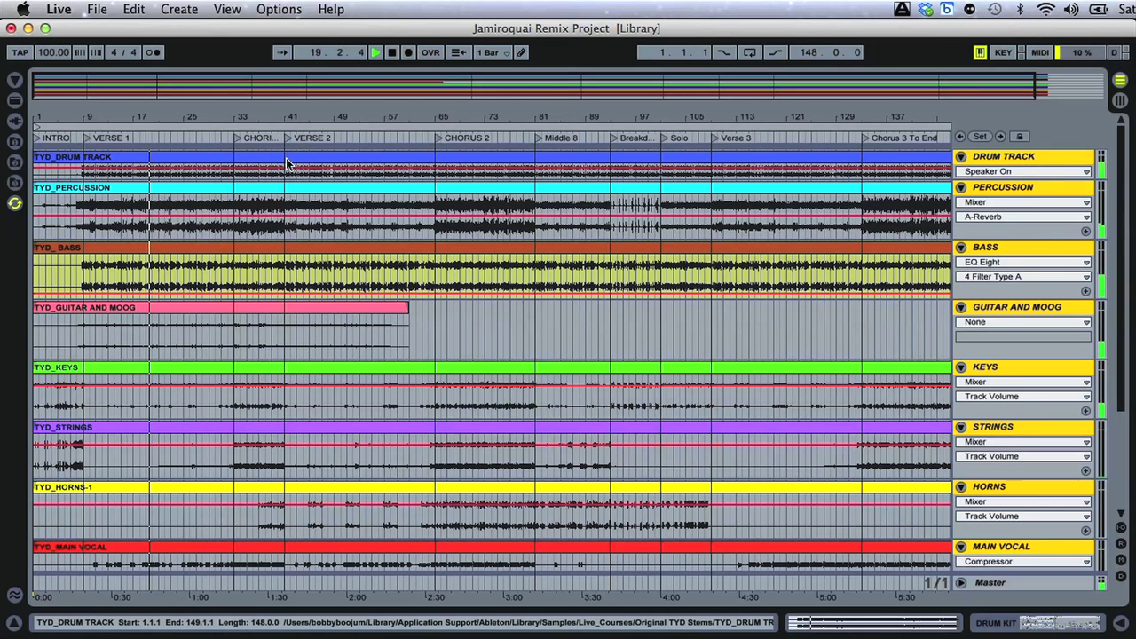
- Cue the first chorus locator, and jump playback to the Middle 8 locator
left_click(260, 169)
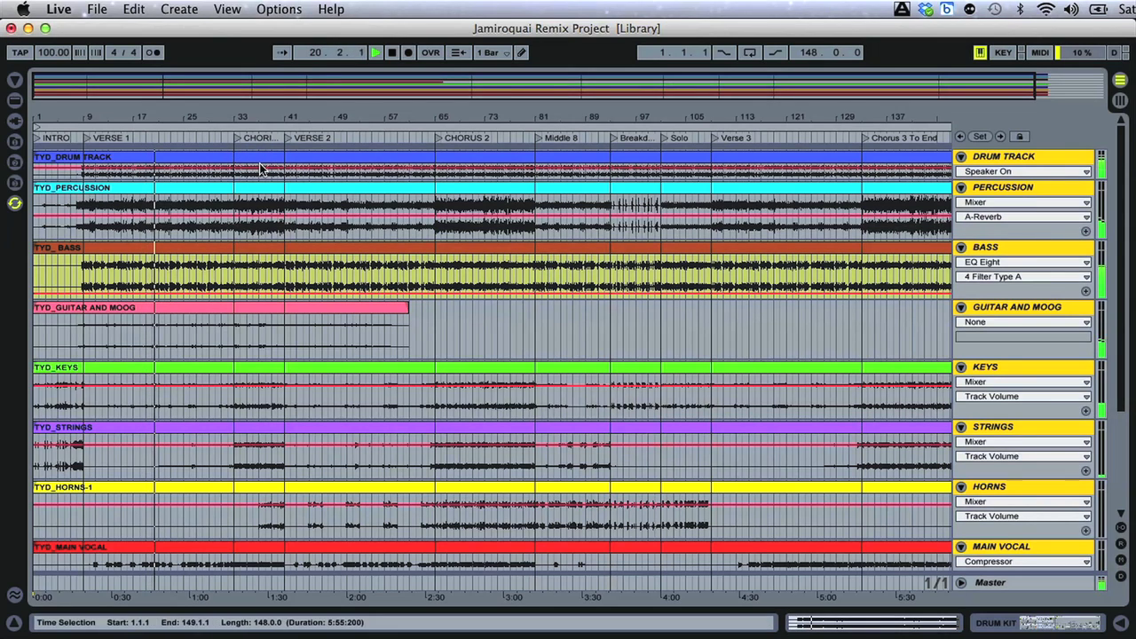
left_click(237, 137)
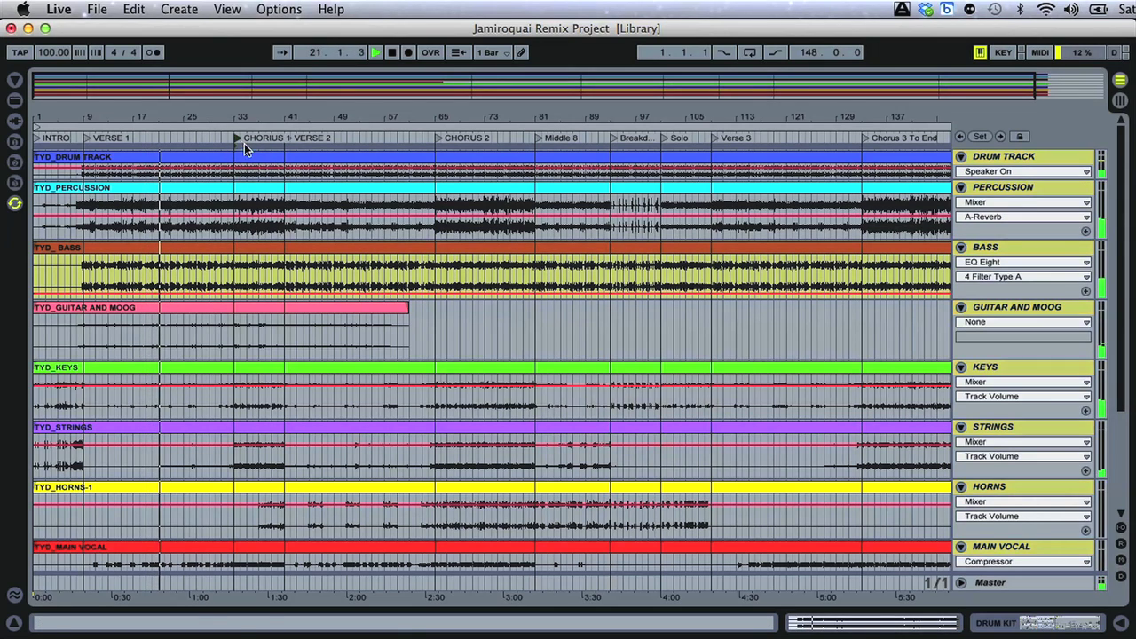
left_click(561, 170)
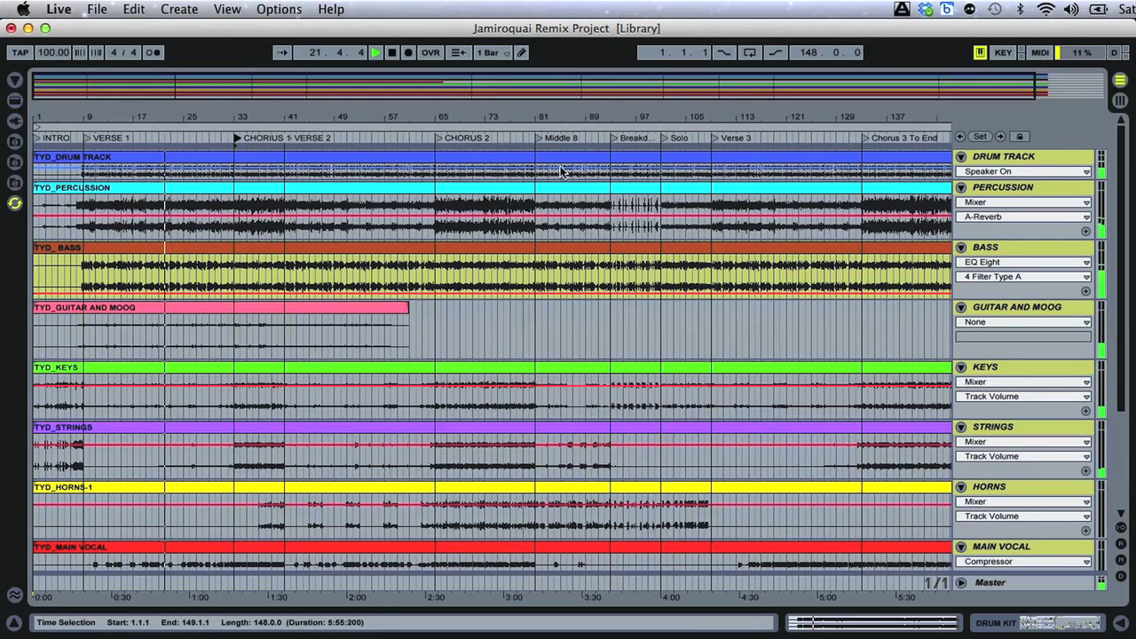
left_click(547, 139)
left_click(596, 175)
left_click(608, 191)
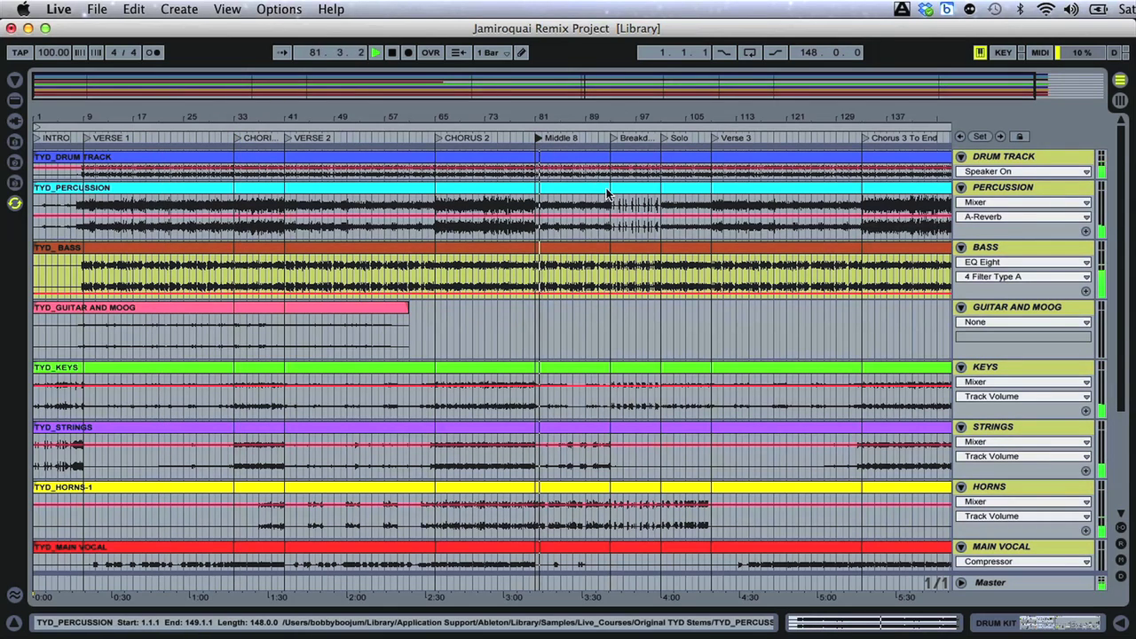
- Select the percussion and drum track clips in turn, and place the insert marker at bar 75 of the bass track
left_click(349, 232)
left_click(493, 273)
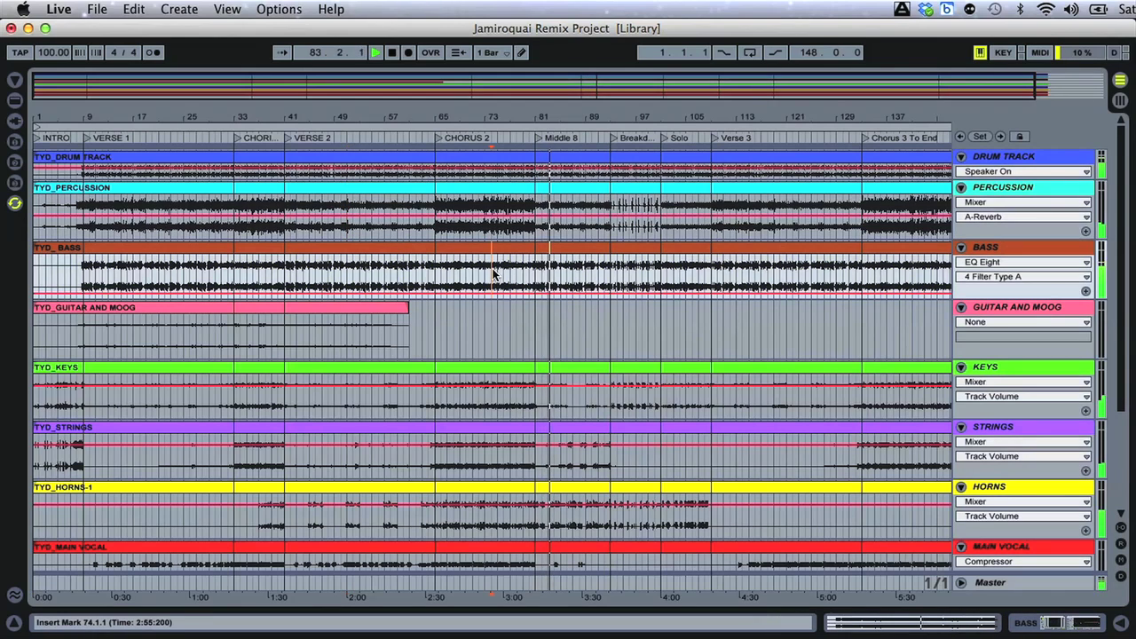
left_click(365, 270)
left_click(394, 251)
left_click(400, 189)
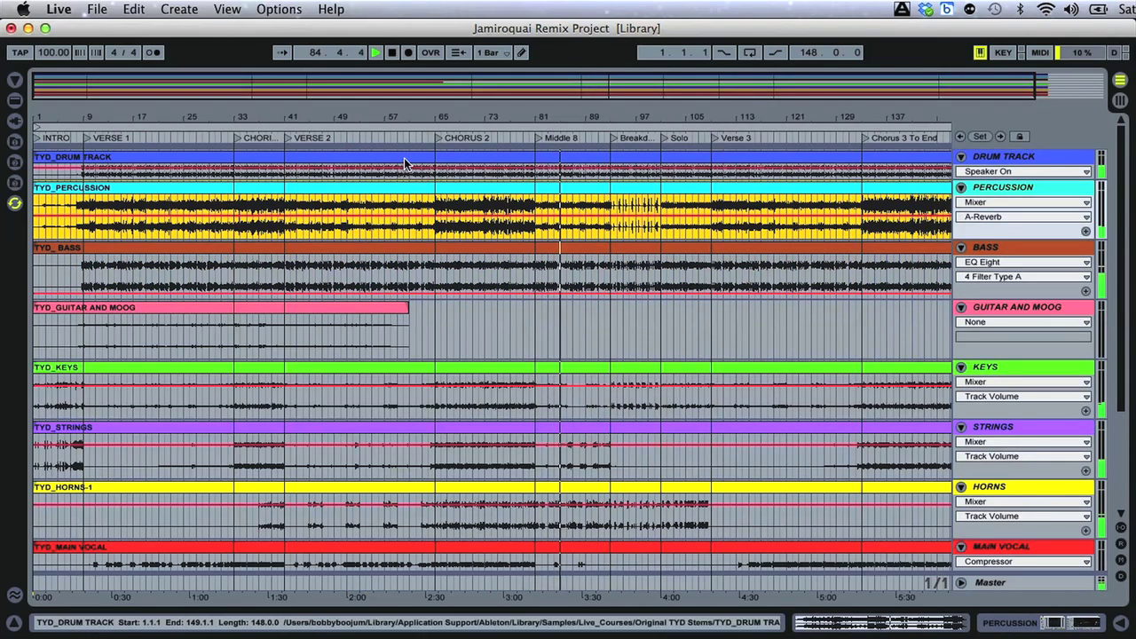
left_click(404, 158)
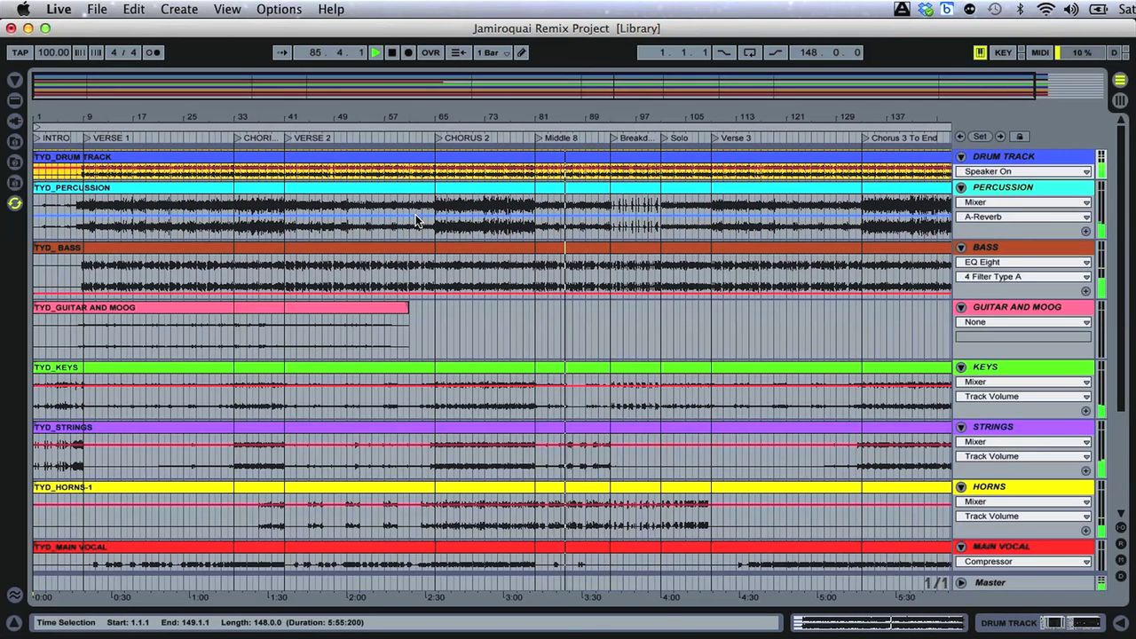
left_click(359, 229)
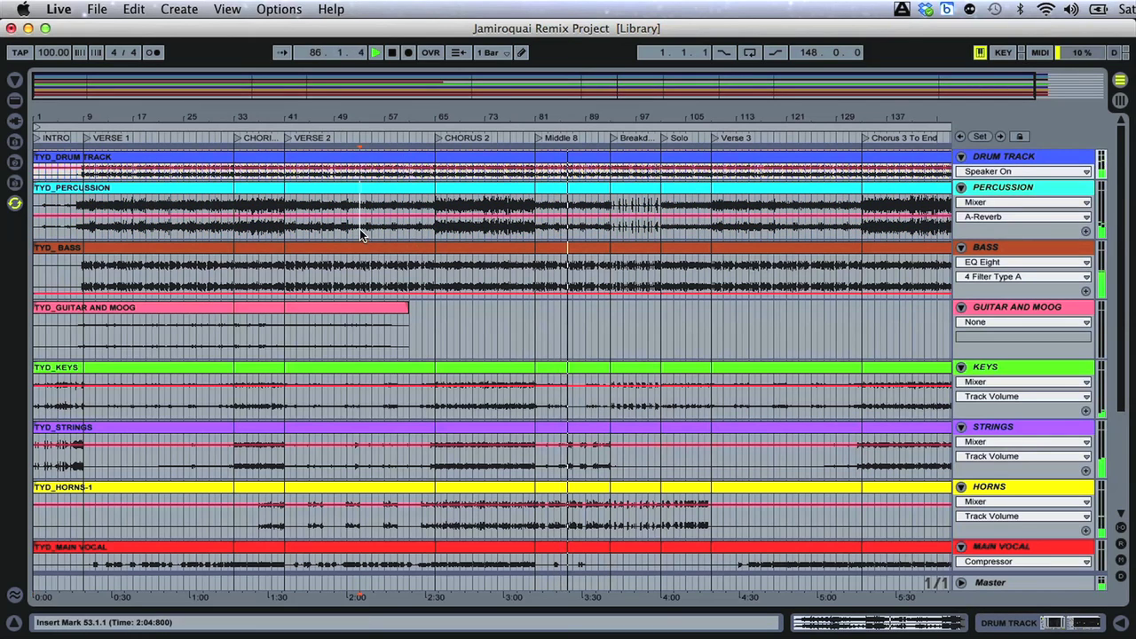
left_click(497, 274)
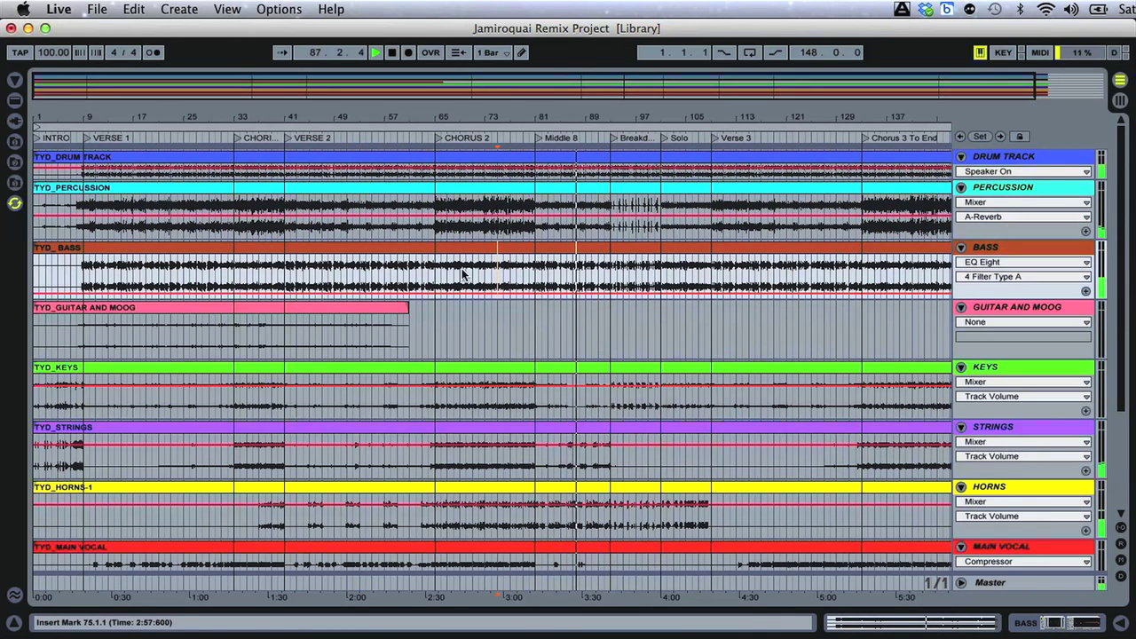
- Restart playback from different insert points, including bar 37 on the bass track and bar 20 on the guitar and moog track
left_click(373, 274)
key("space")
key("space")
left_click(260, 275)
key("space")
key("space")
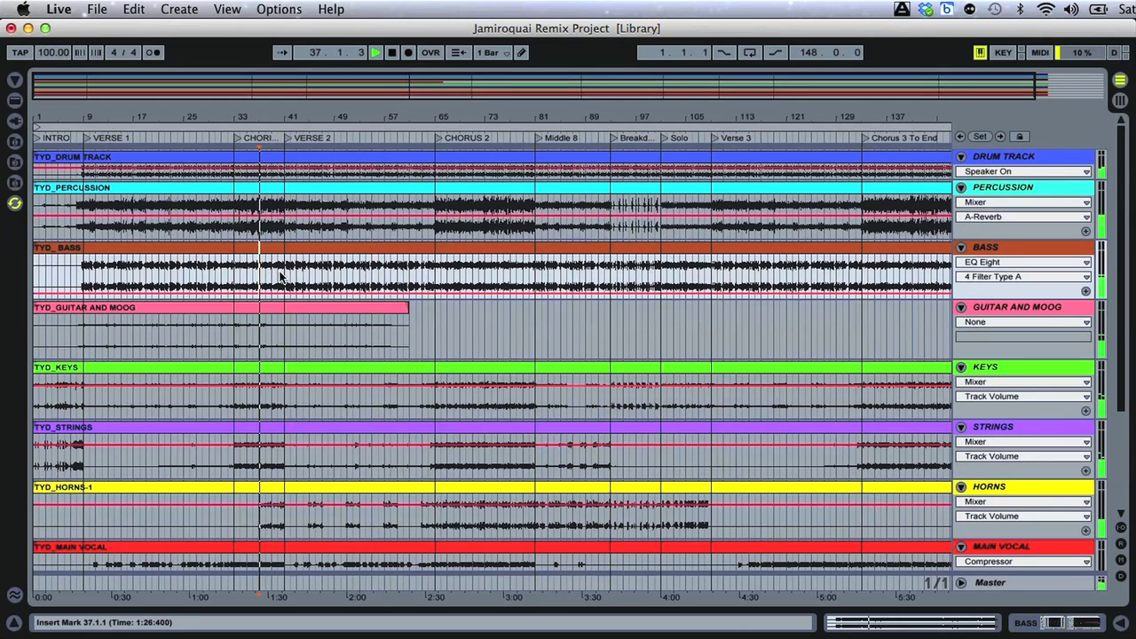
left_click(154, 326)
key("space")
key("space")
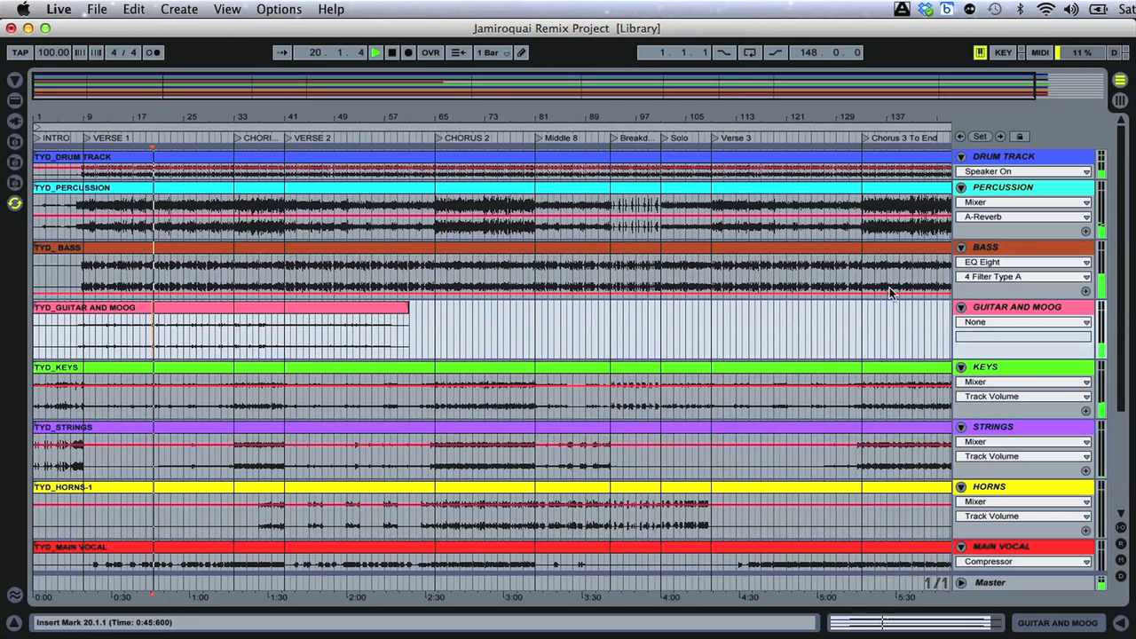
- Select all tracks and reduce their heights together so all ten, down to the drum kit, fit in the arrangement
left_click(994, 155)
key("super+a")
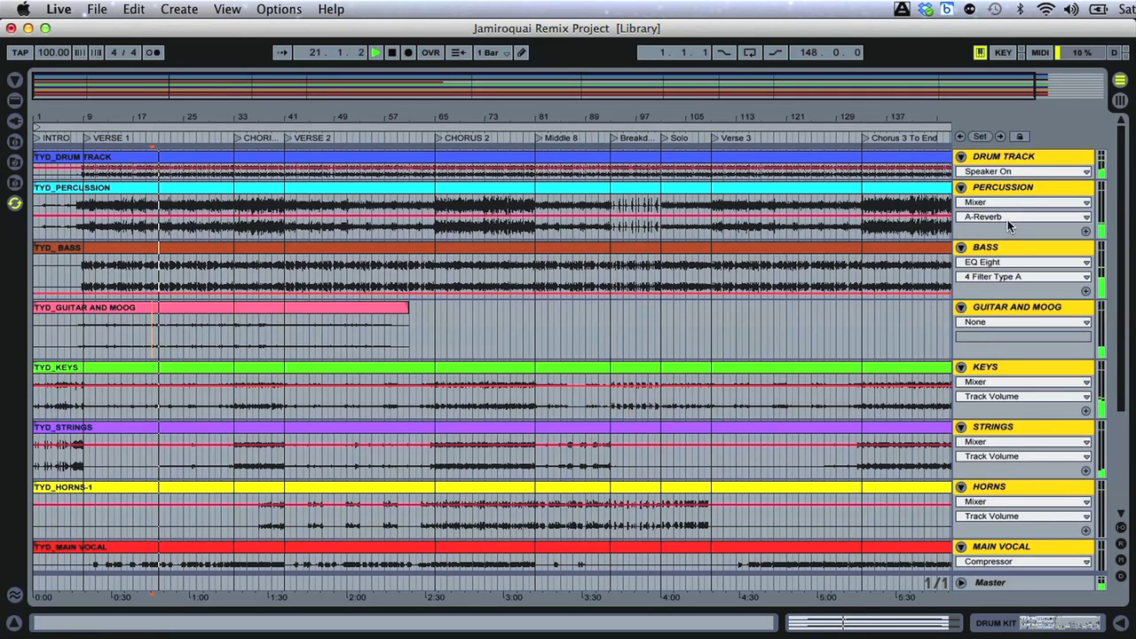
mouse_move(1009, 240)
left_mouse_down()
mouse_move(1007, 216)
mouse_move(1012, 225)
left_mouse_up()
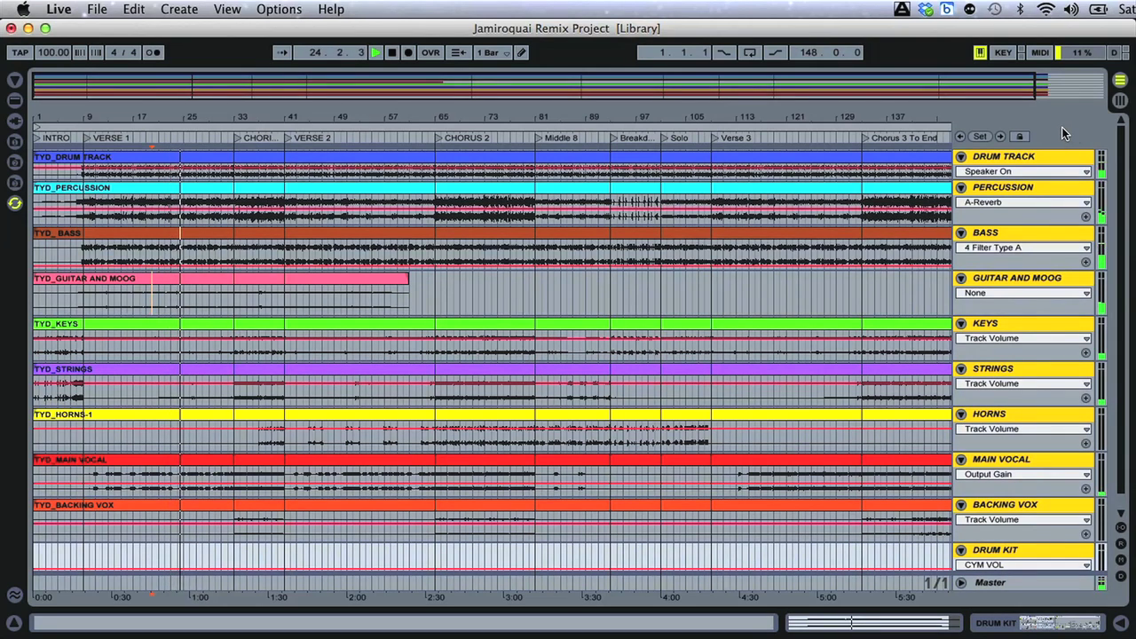
- Toggle between Session View and Arrangement View several times, finishing in Session View
left_click(1117, 104)
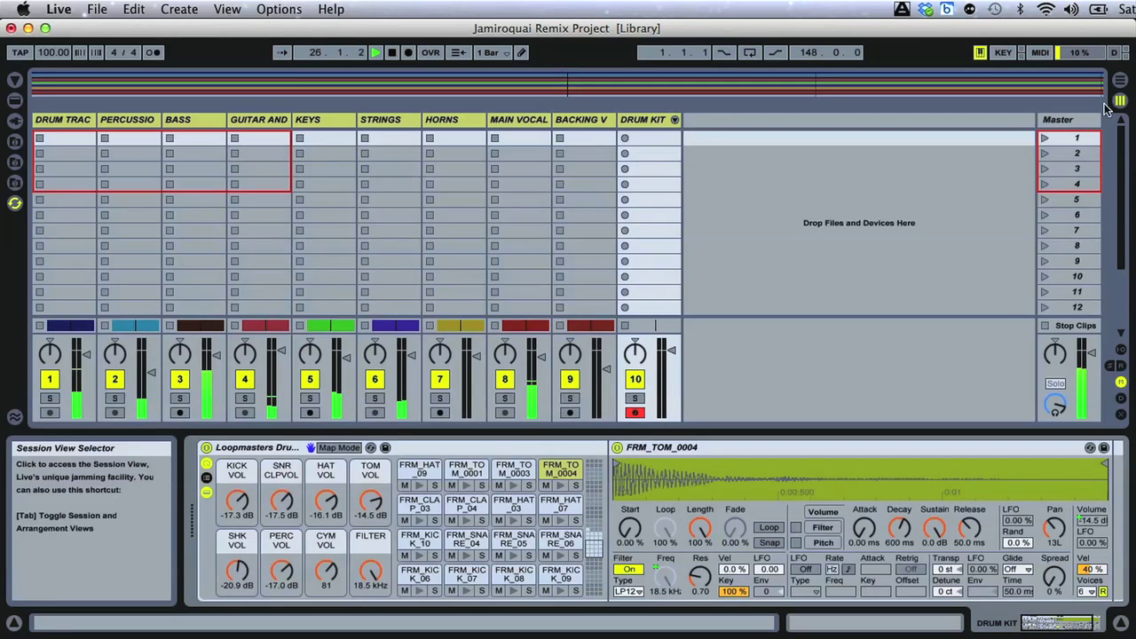
left_click(1121, 85)
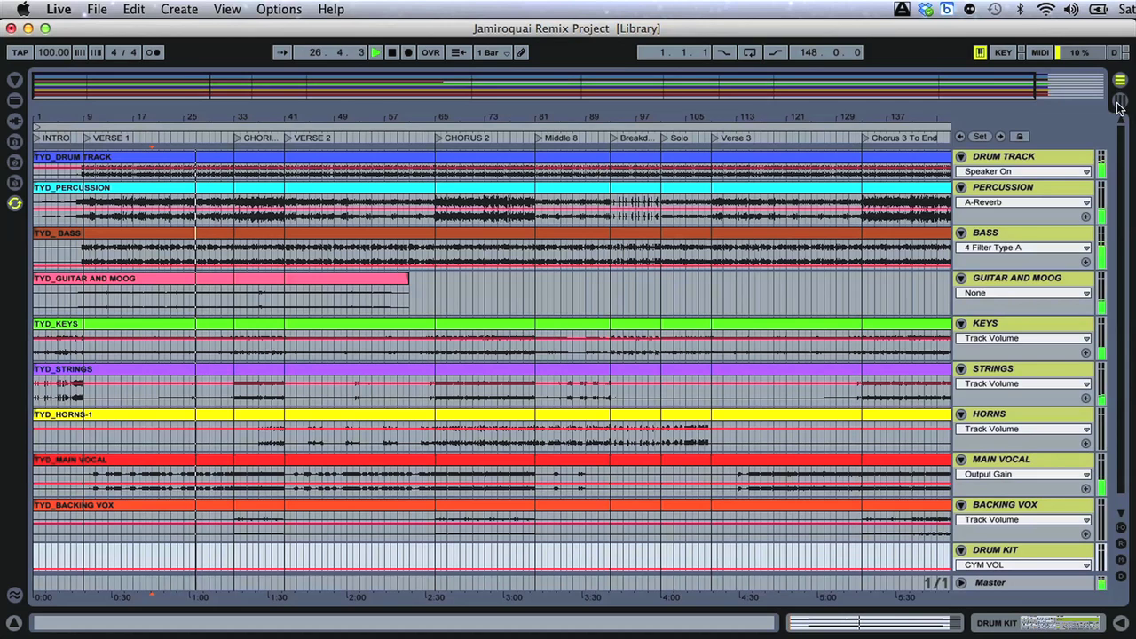
left_click(1119, 101)
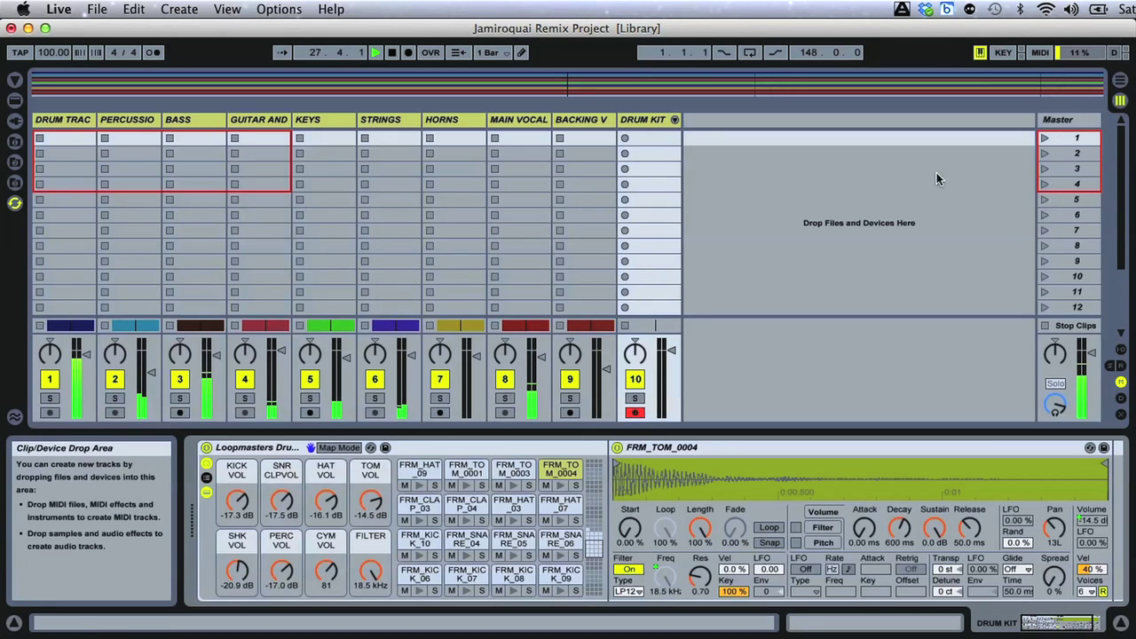
key("Tab")
key("Tab")
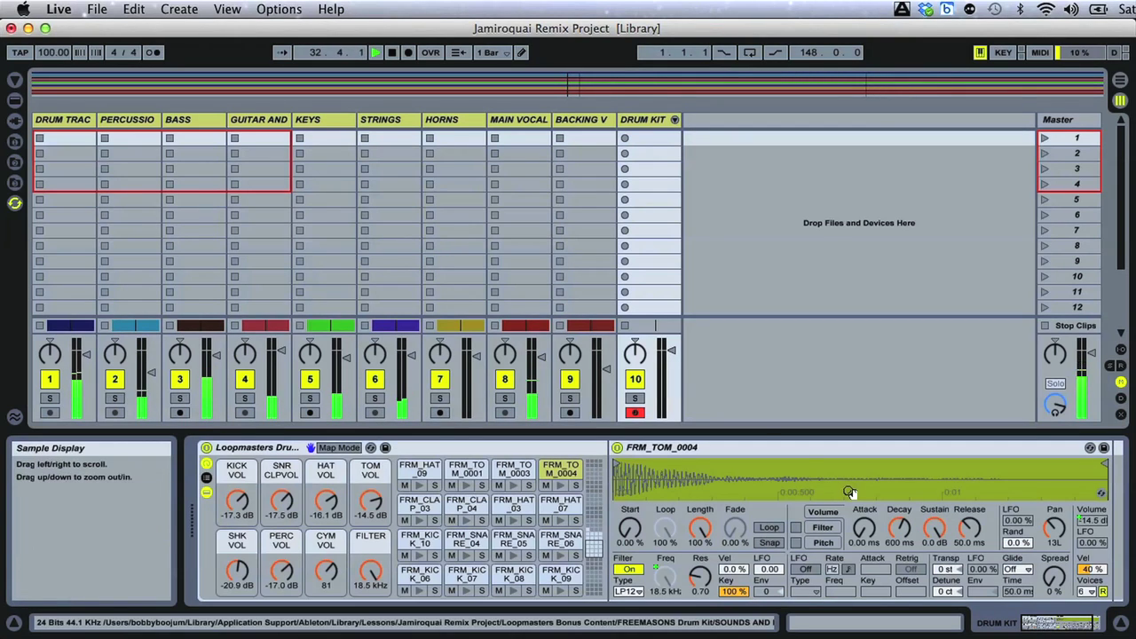
- Hide the drum kit's device chain and make the Session mixer taller to expose full-length faders with dB values
left_click(1121, 628)
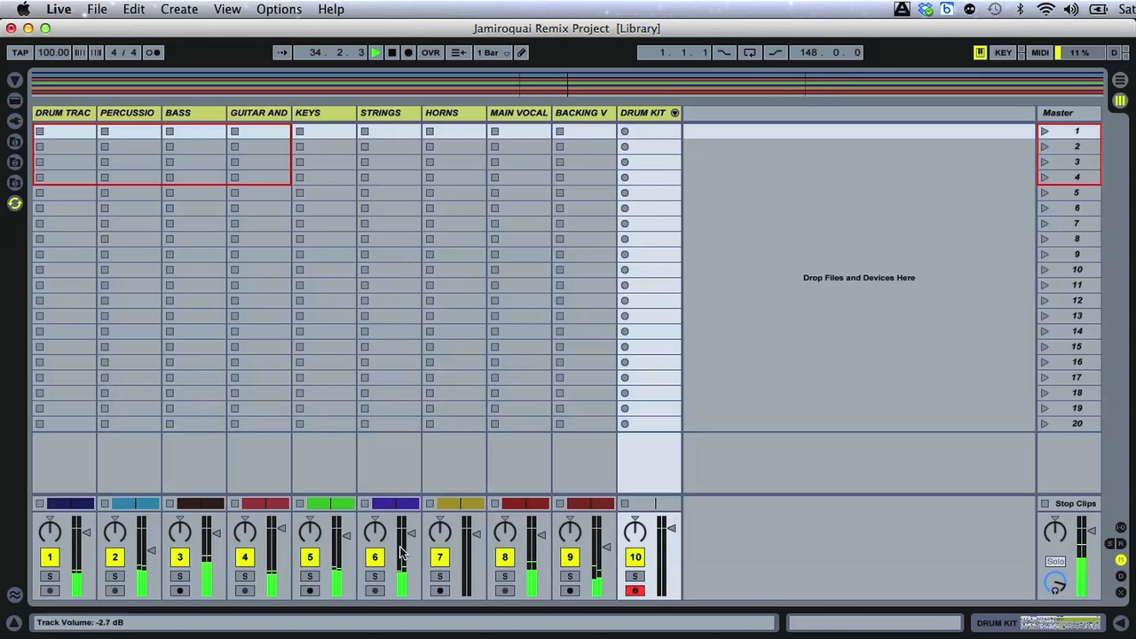
left_click_drag(345, 512, 351, 358)
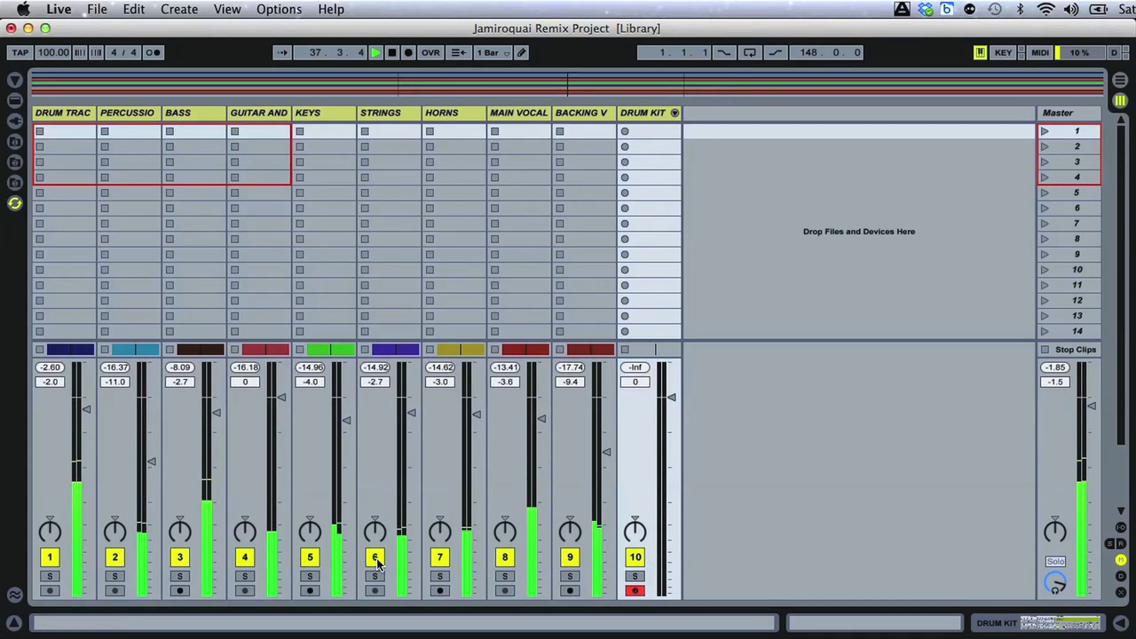
- Switch all selected tracks off and back on together, and reduce the selection to the Keys track alone
left_click(310, 558, "super")
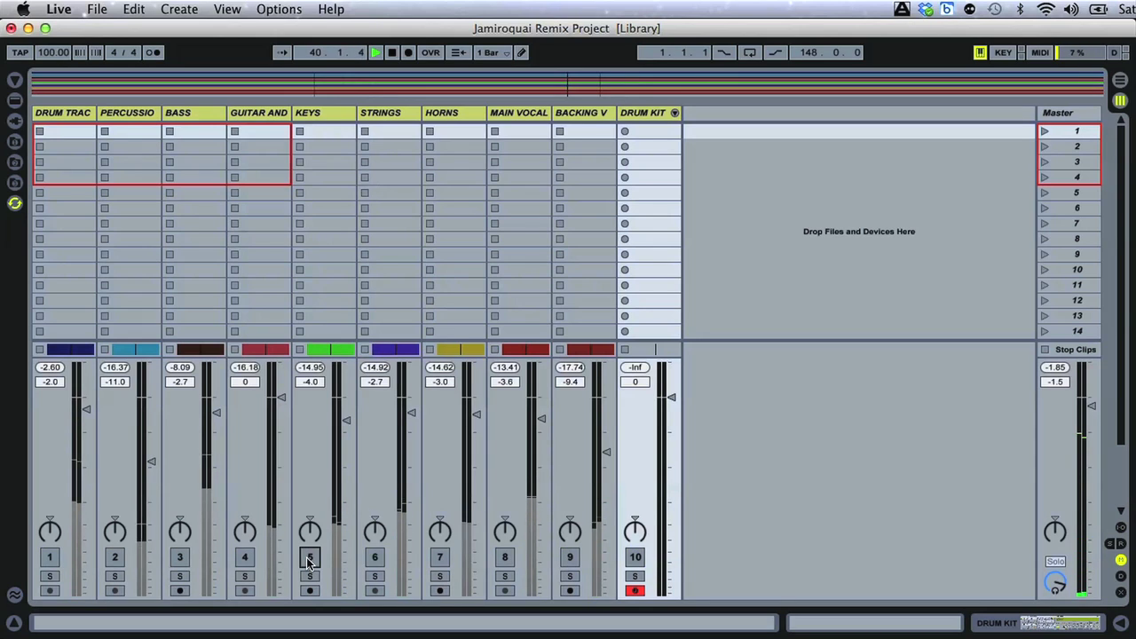
left_click(310, 558, "super")
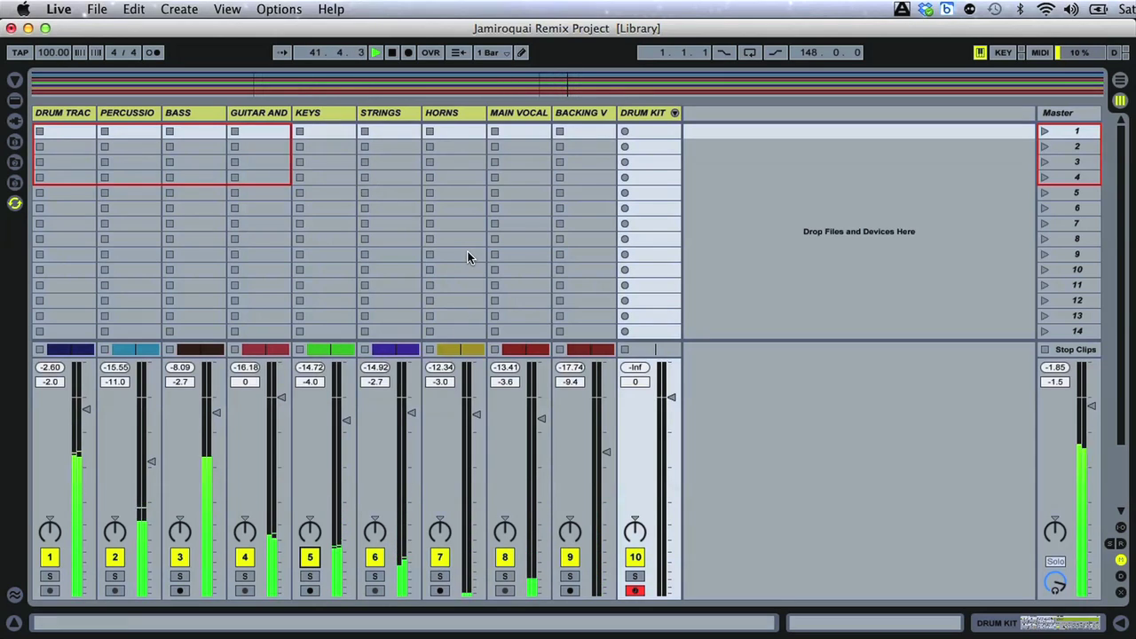
left_click(329, 115)
key("Right")
key("Left")
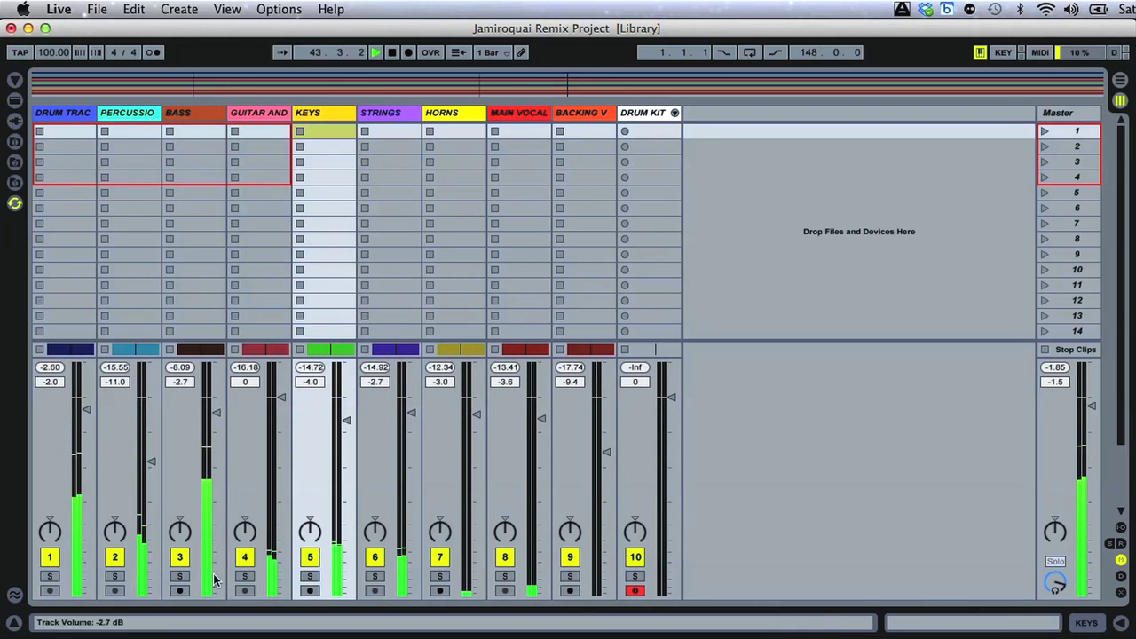
- Audition the mix by muting and unmuting the bass, the guitar and moog, and the drum track
left_click(178, 559)
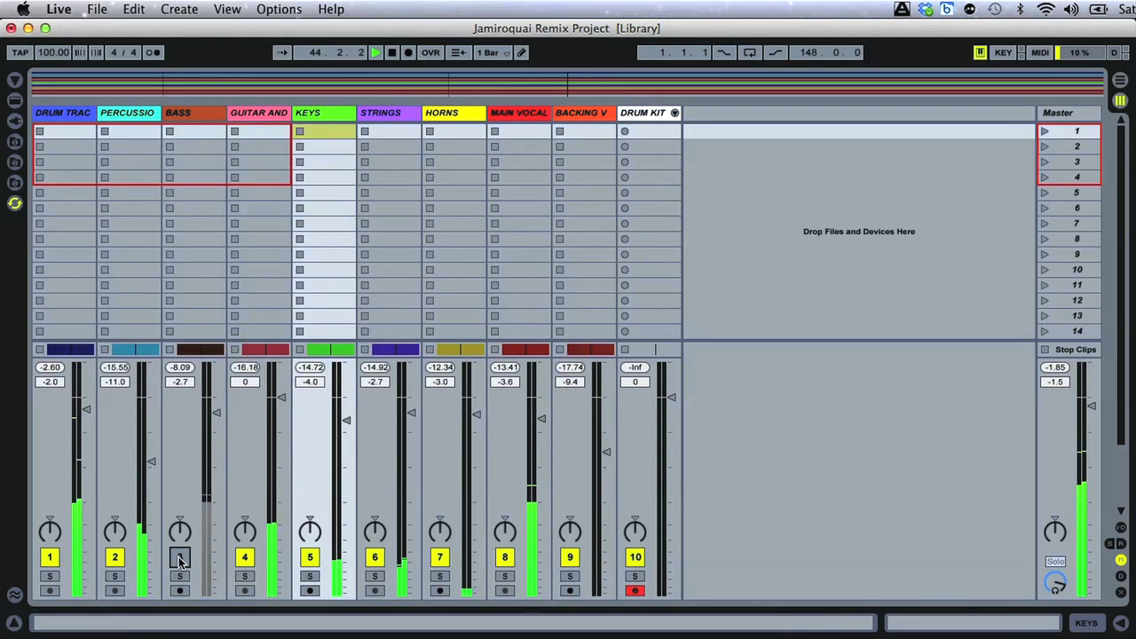
left_click(243, 561)
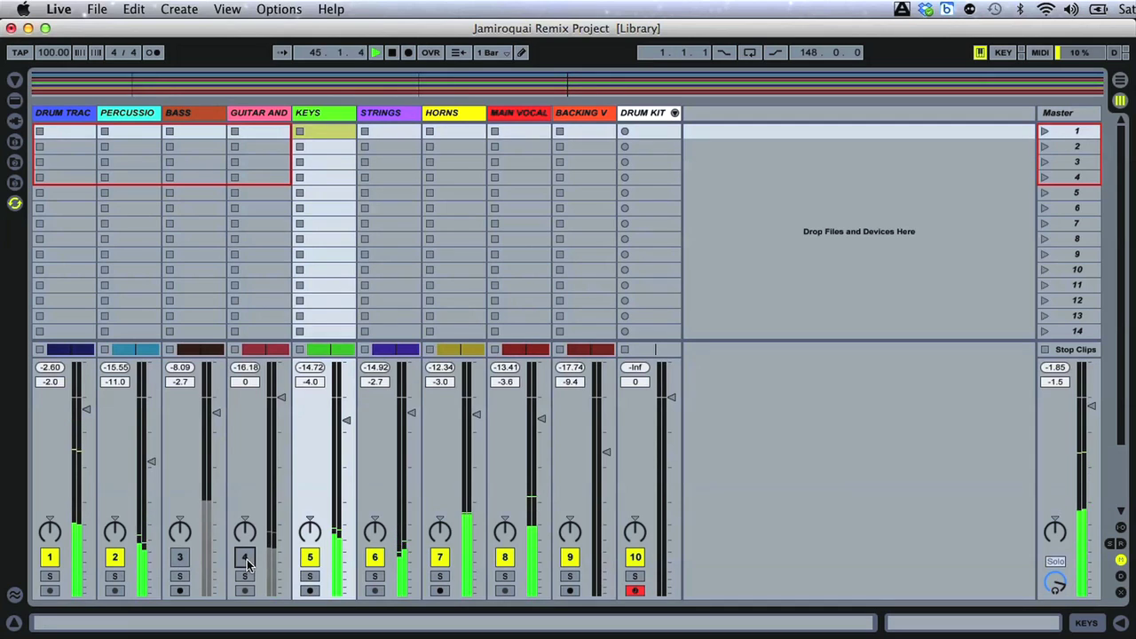
left_click(245, 560)
left_click(180, 560)
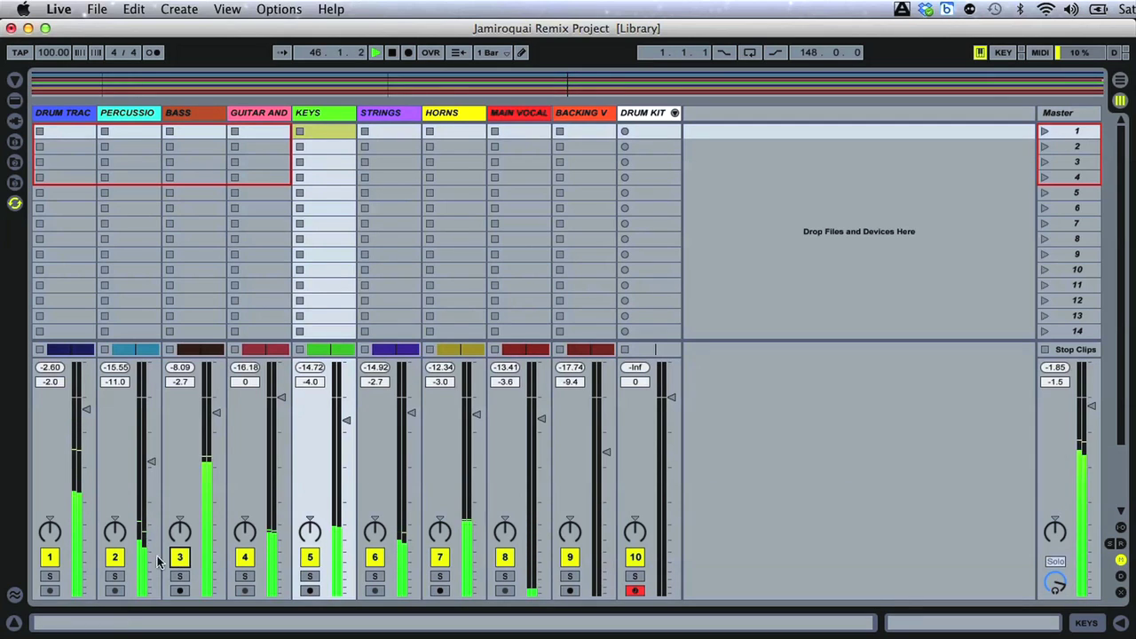
left_click(49, 559)
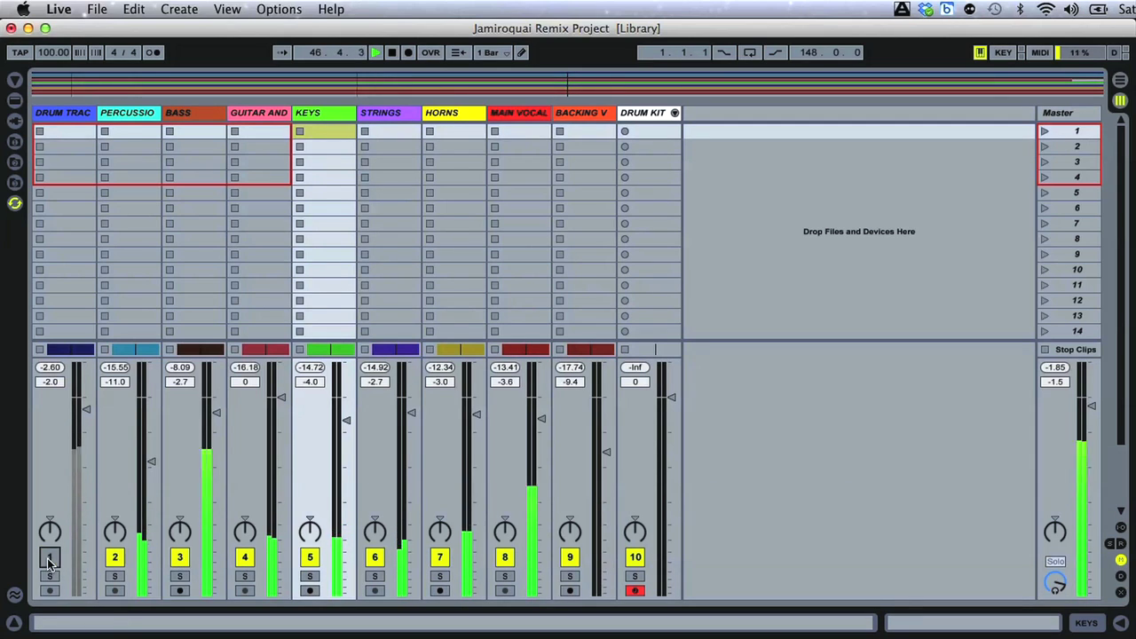
left_click(49, 559)
left_click(48, 560)
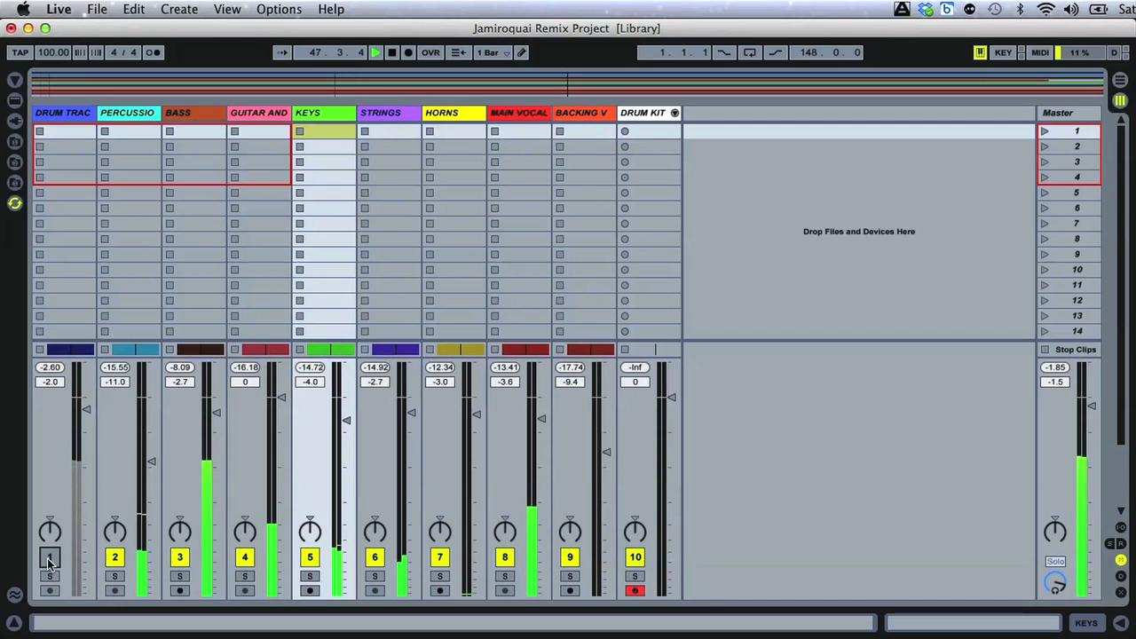
left_click(49, 560)
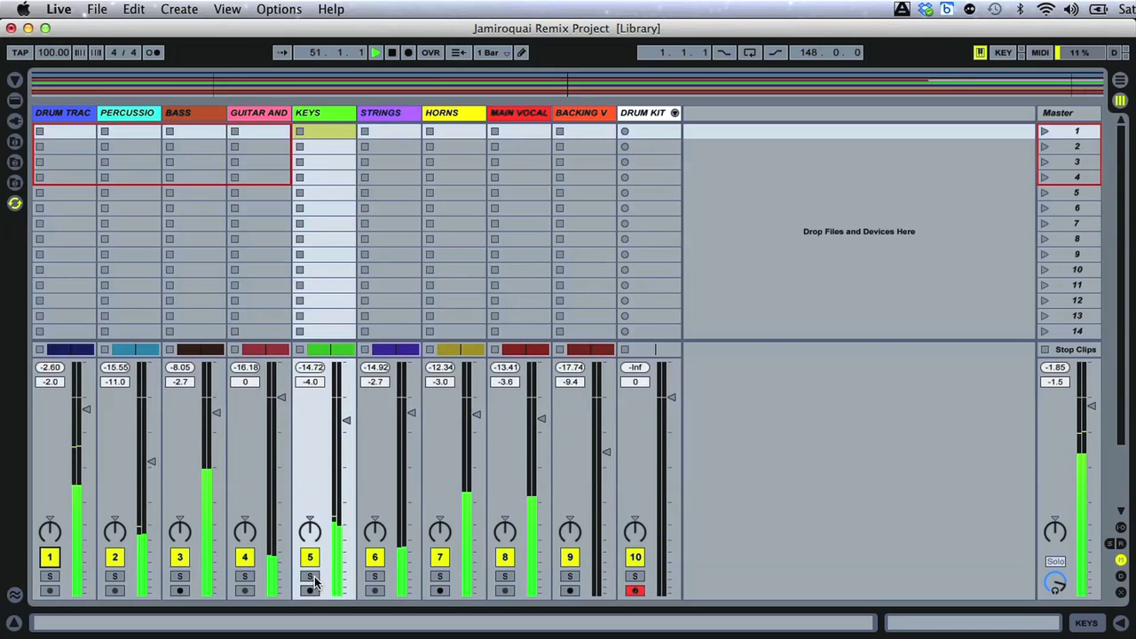
- Solo the drum track and the bass one at a time, and leave only the main vocal soloed
left_click(51, 577)
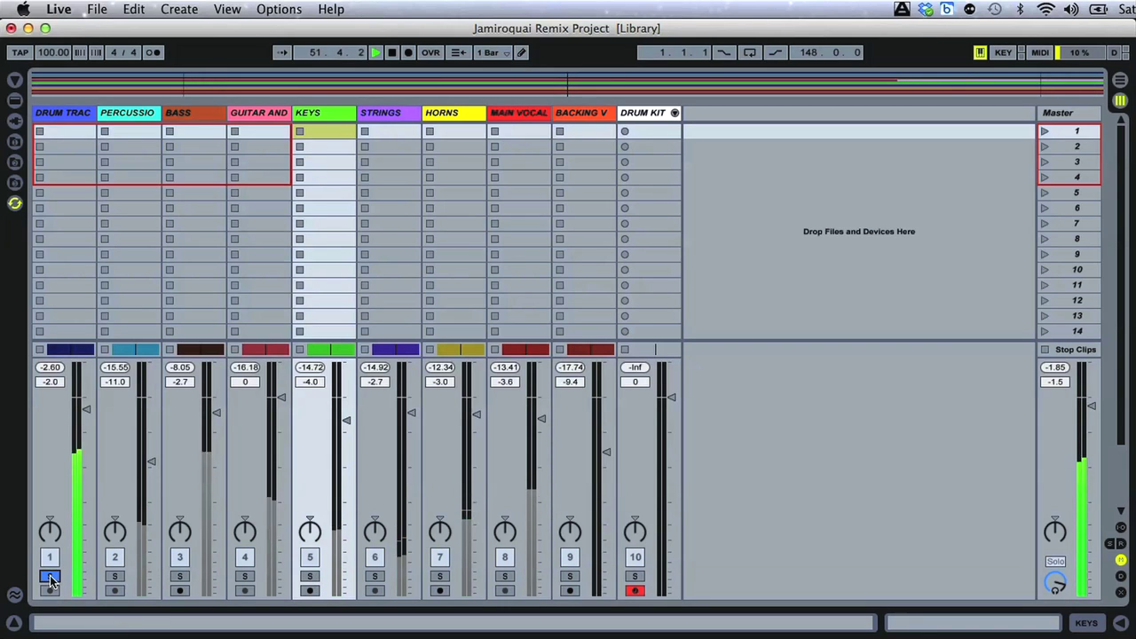
left_click(50, 577)
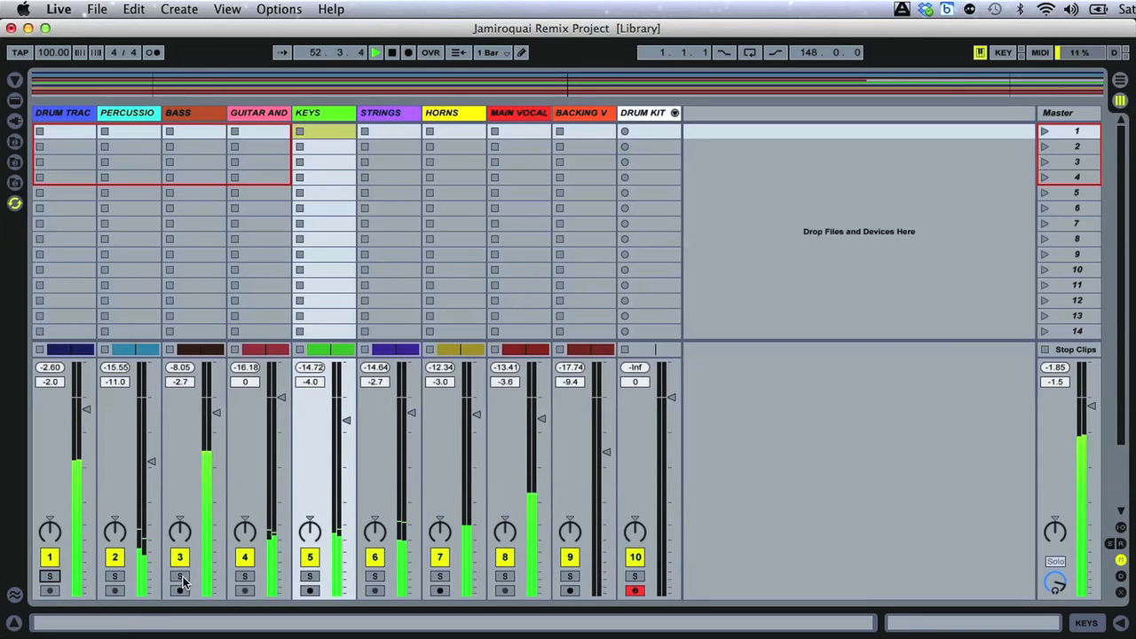
left_click(182, 578)
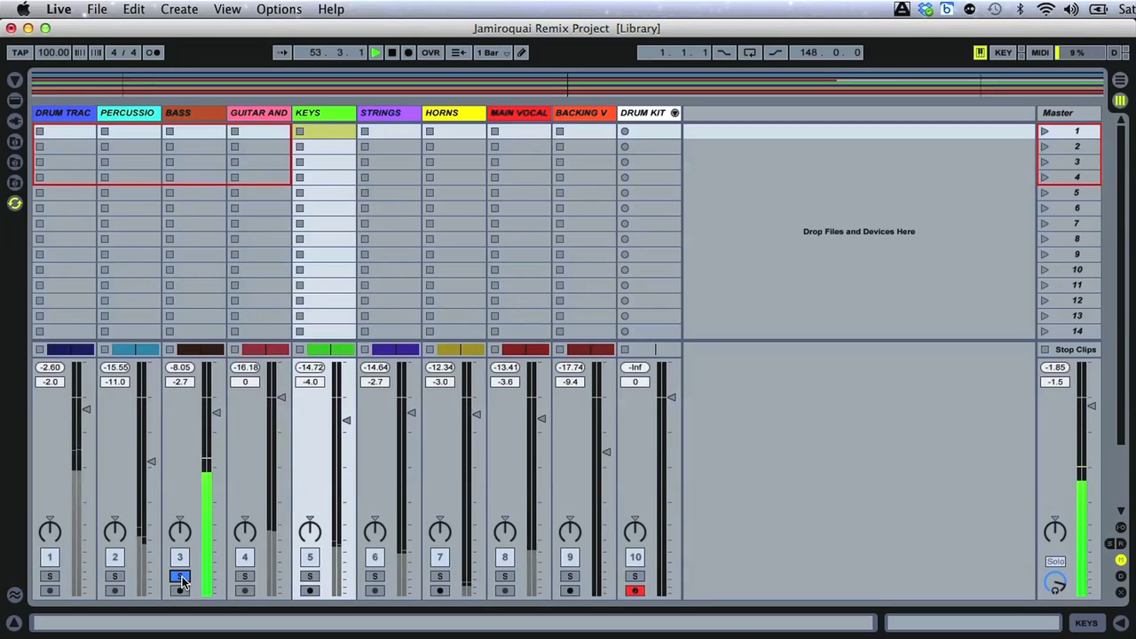
left_click(181, 577)
left_click(505, 577)
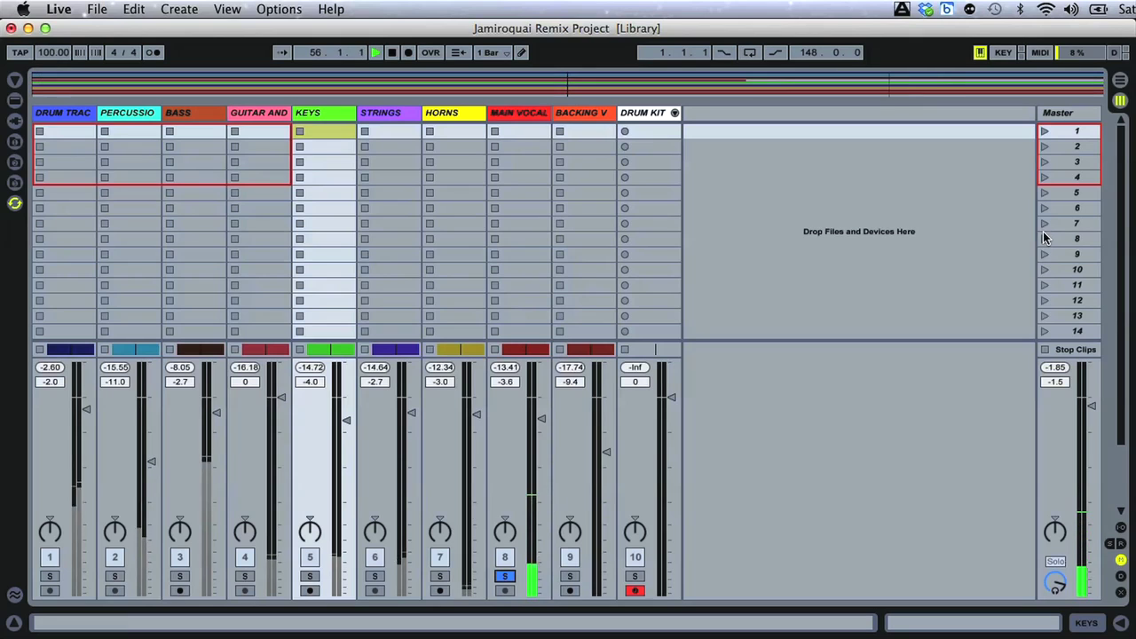
- Show the mixer controls beside the tracks in Arrangement View, and take the main vocal out of solo
key("Tab")
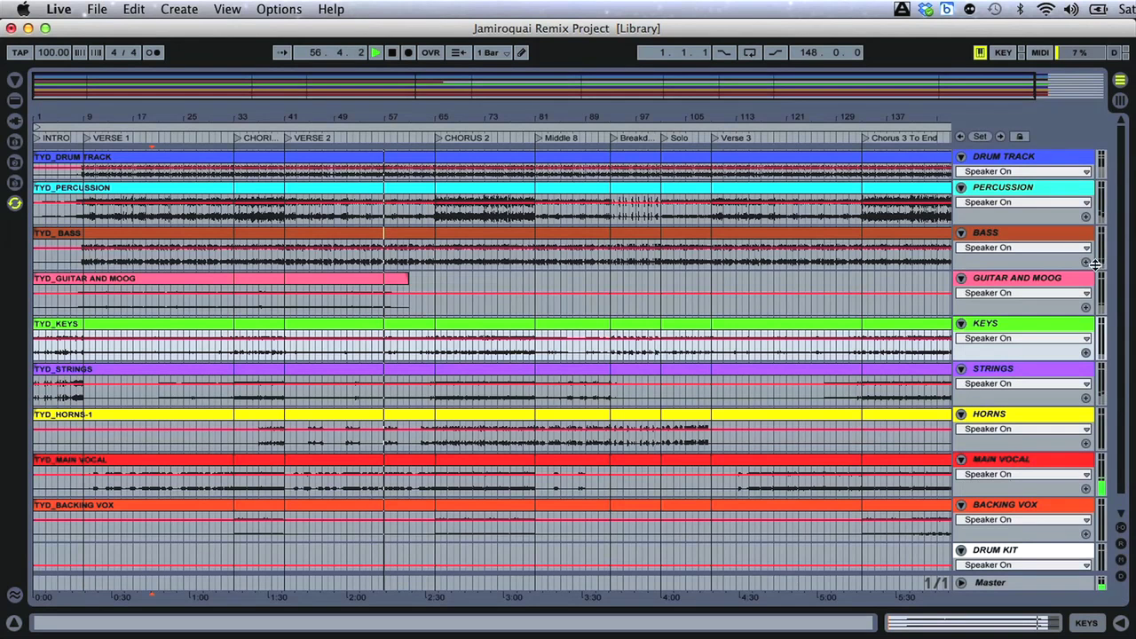
left_click(1121, 561)
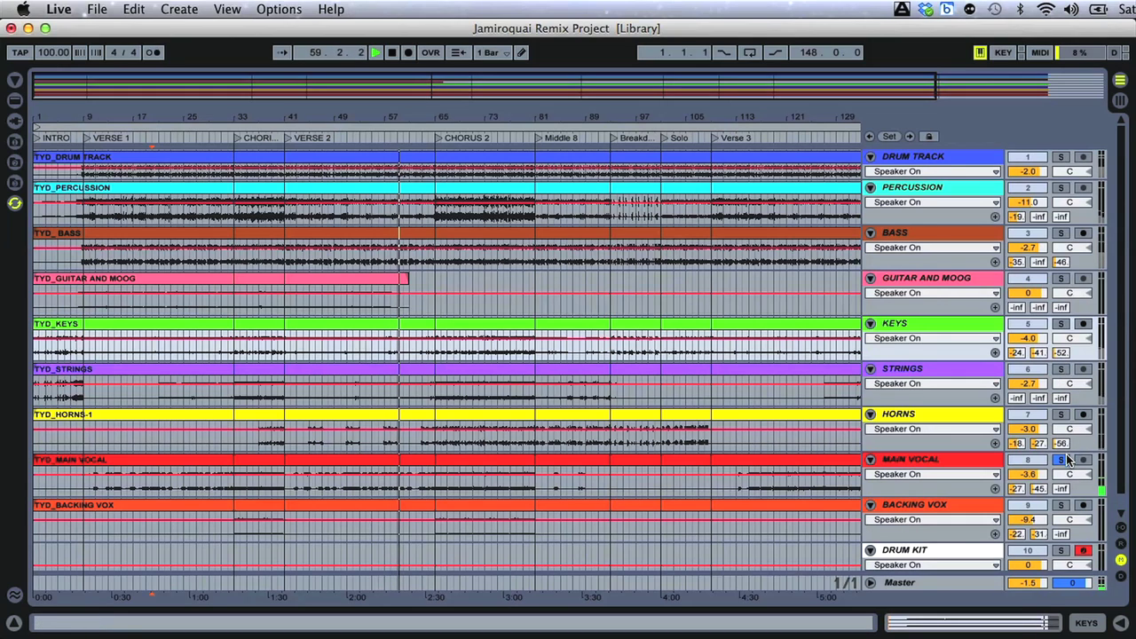
left_click(1062, 460)
- Mute and unmute the main vocal and the drum track in the arrangement
left_click(1027, 460)
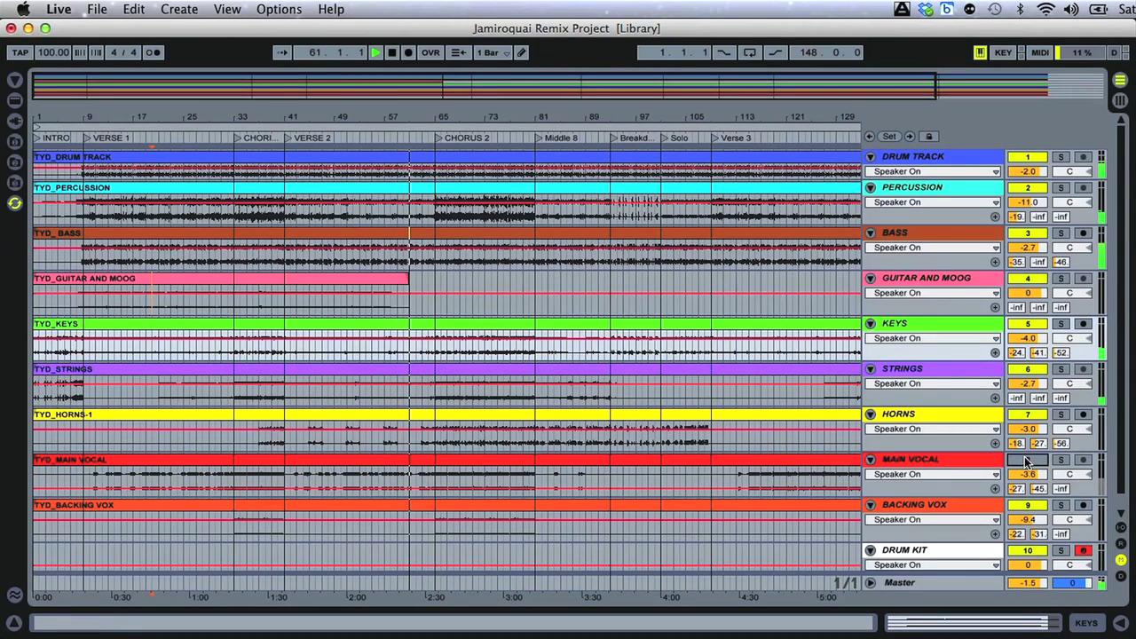
left_click(1027, 460)
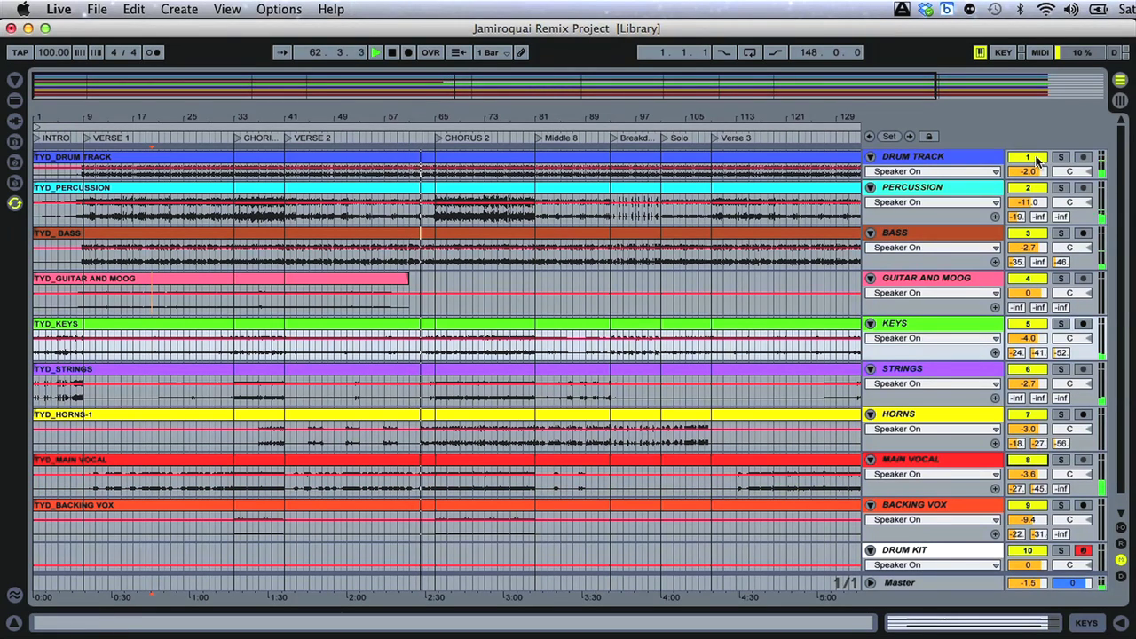
left_click(1036, 158)
left_click(1036, 160)
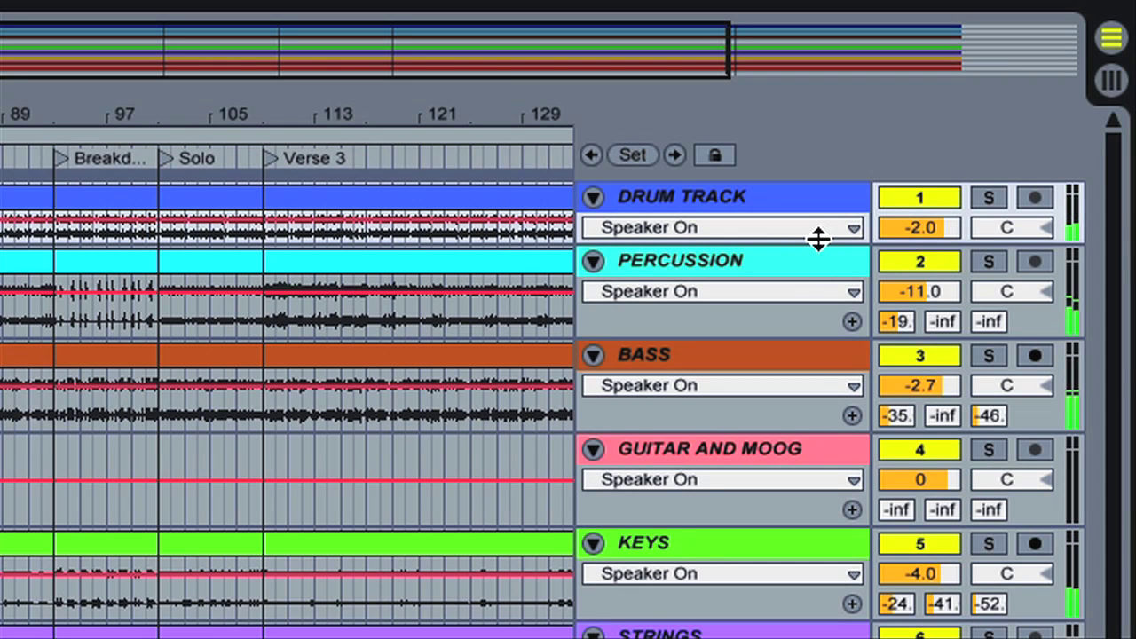
- Increase the drum track's height in the arrangement so its mixer and send controls fit, and solo it
left_click_drag(751, 240, 754, 363)
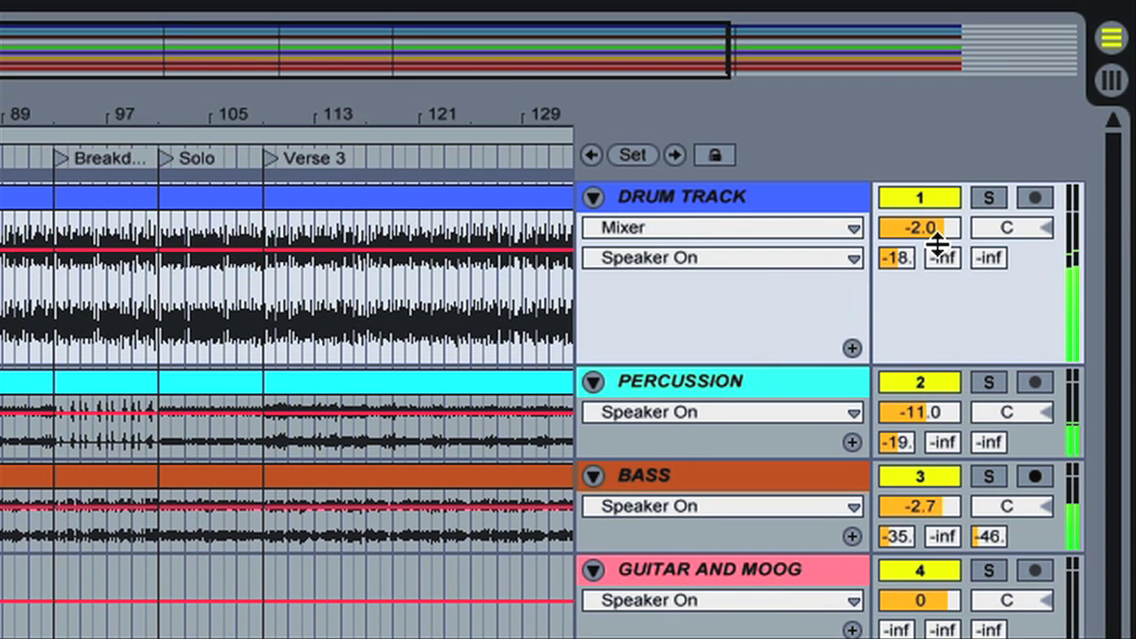
left_click(988, 198)
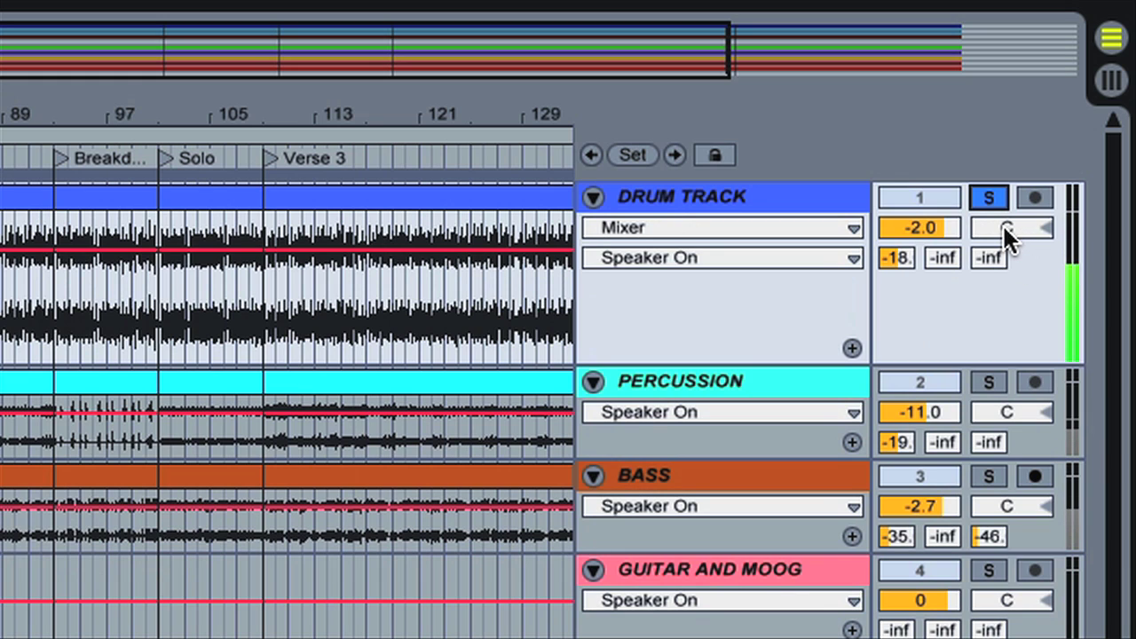
- Try out the drum track's panning, reset it to centre, and lower the track volume to -inf
left_click_drag(1000, 222, 1001, 267)
key("Delete")
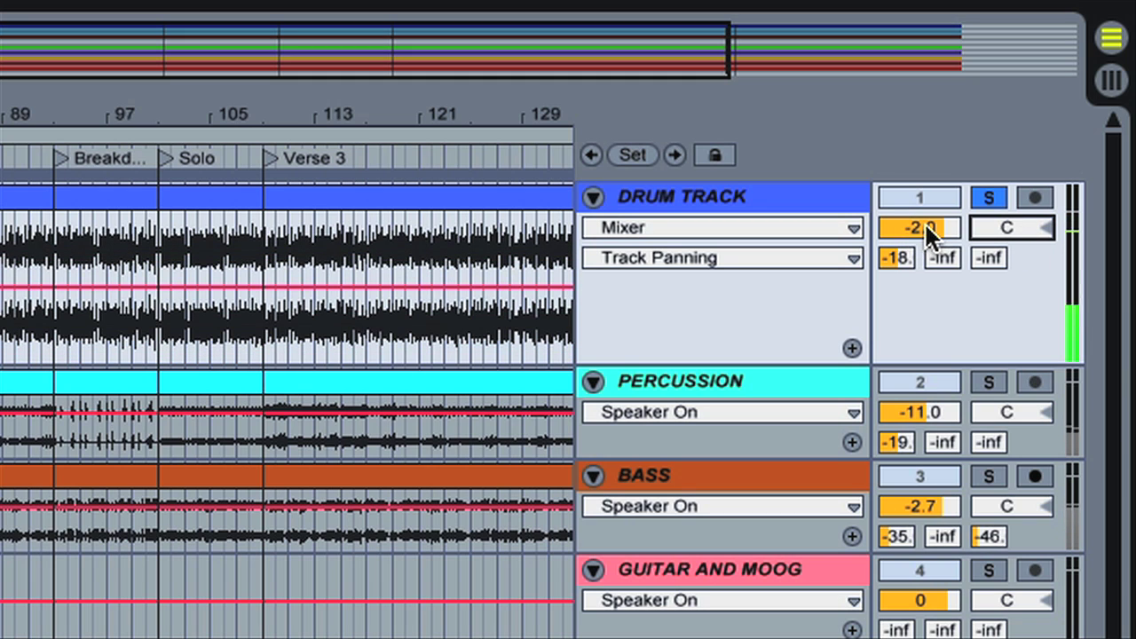
left_click_drag(928, 224, 928, 320)
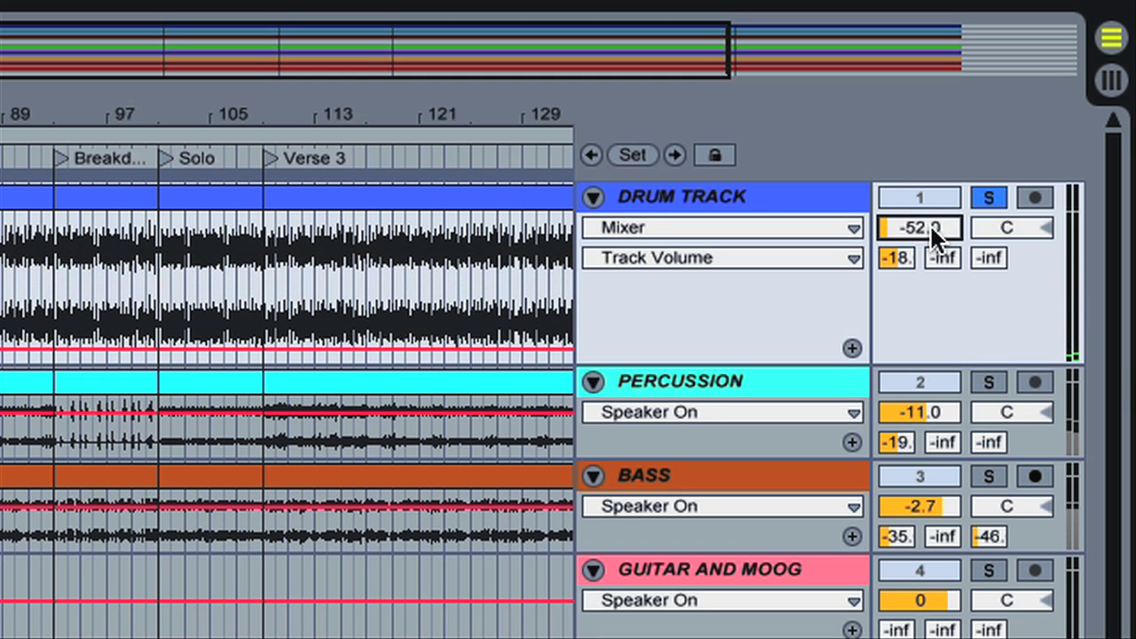
left_click_drag(930, 223, 930, 337)
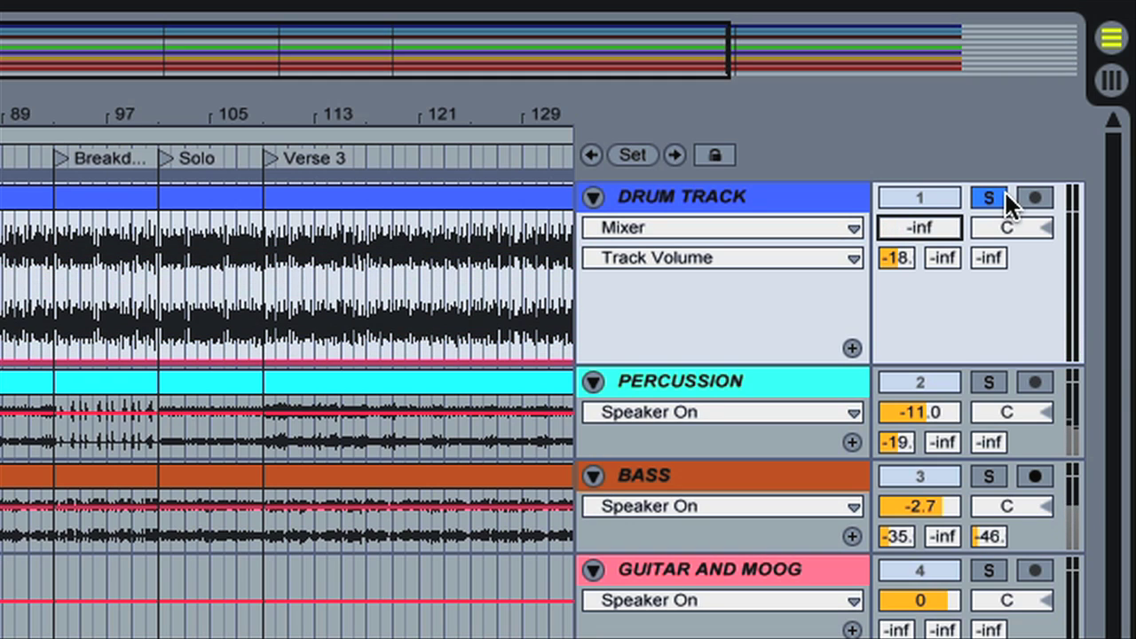
- In Session View, raise the drum track's volume to -3.0 dB and take the track out of solo
left_click(1110, 78)
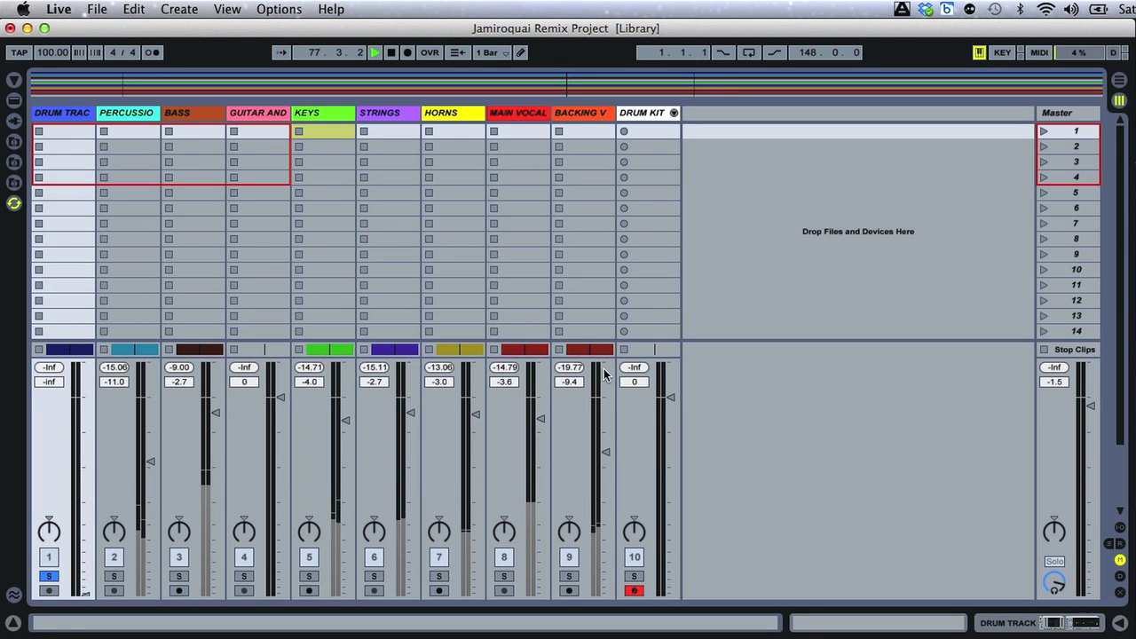
left_click_drag(86, 598, 84, 415)
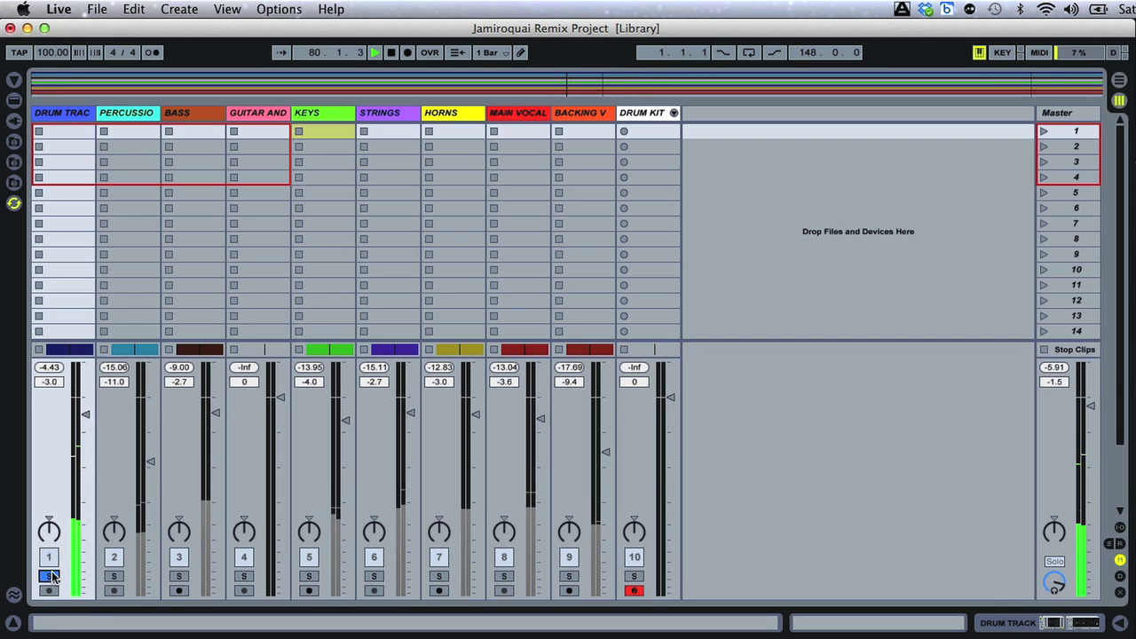
left_click(49, 576)
- Solo the horns, pan them left, lower their volume to -19.5 dB, and end the solo
left_click(441, 578)
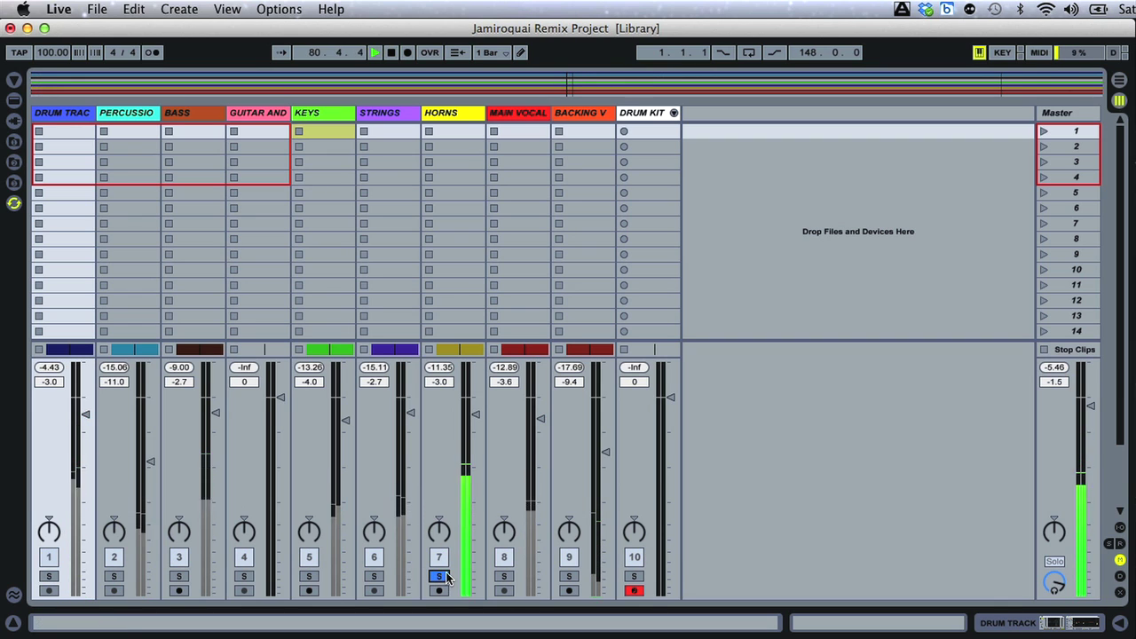
mouse_move(438, 531)
left_mouse_down()
mouse_move(439, 506)
mouse_move(440, 525)
left_mouse_up()
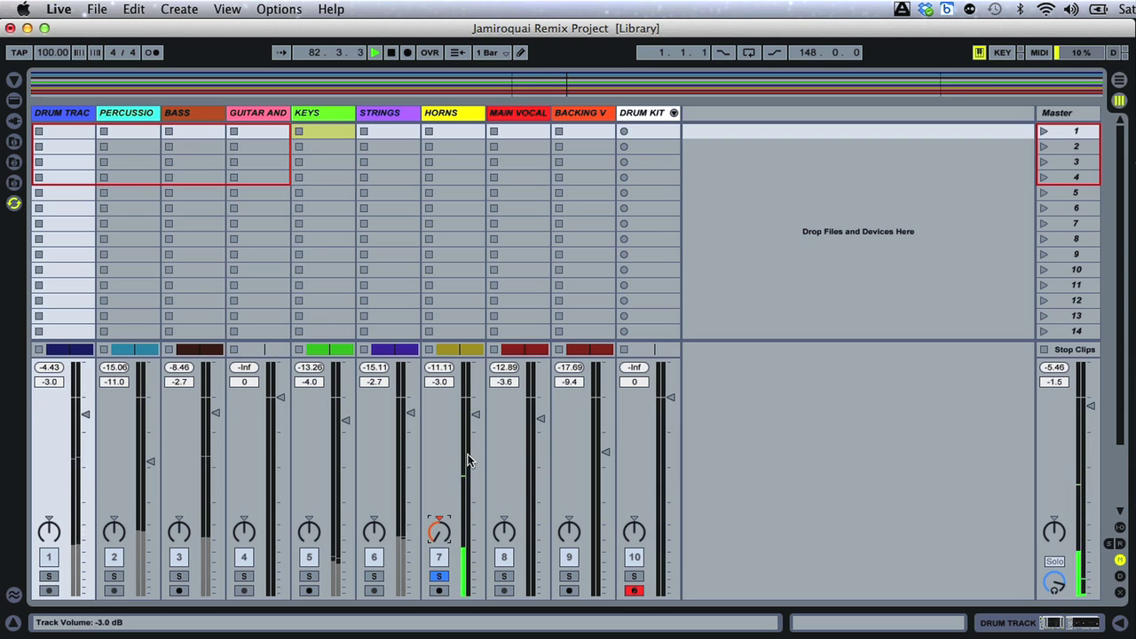
left_click_drag(476, 494, 476, 509)
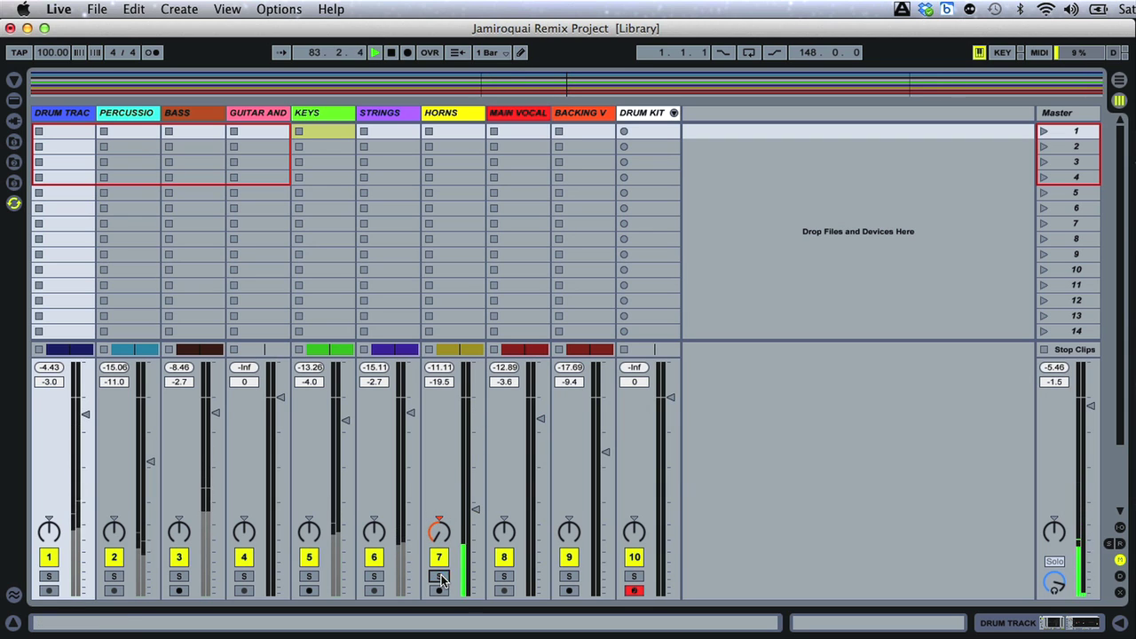
left_click(438, 577)
- Lower the Keys track's volume to -48.0 dB
left_click_drag(348, 419, 341, 575)
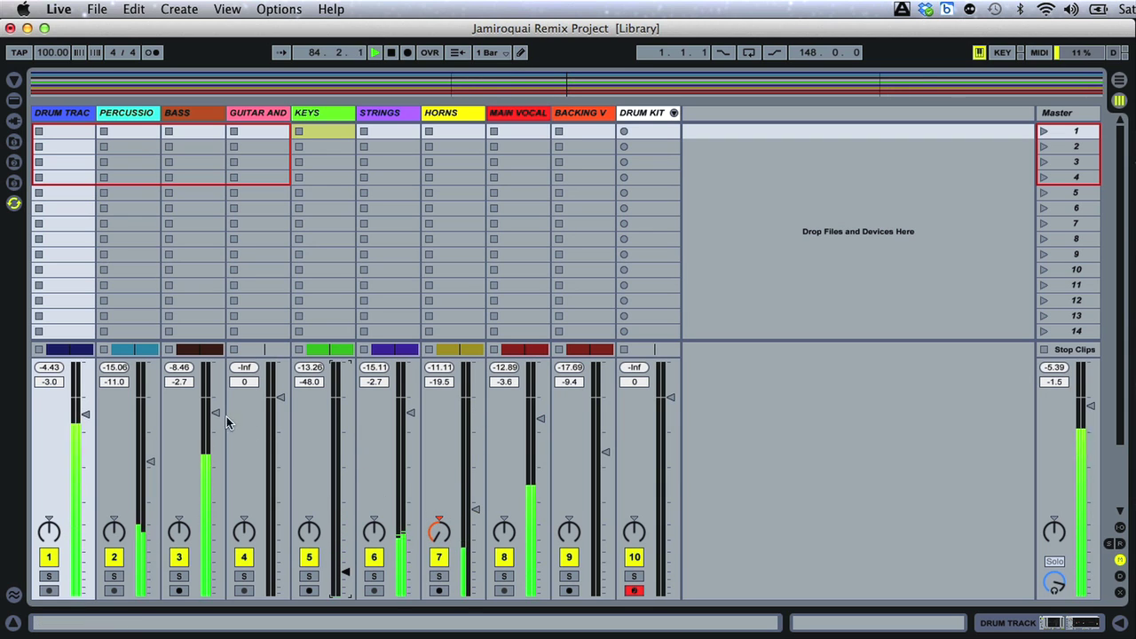
- Lower the Bass track's volume to -48.3 dB
left_click_drag(215, 413, 213, 569)
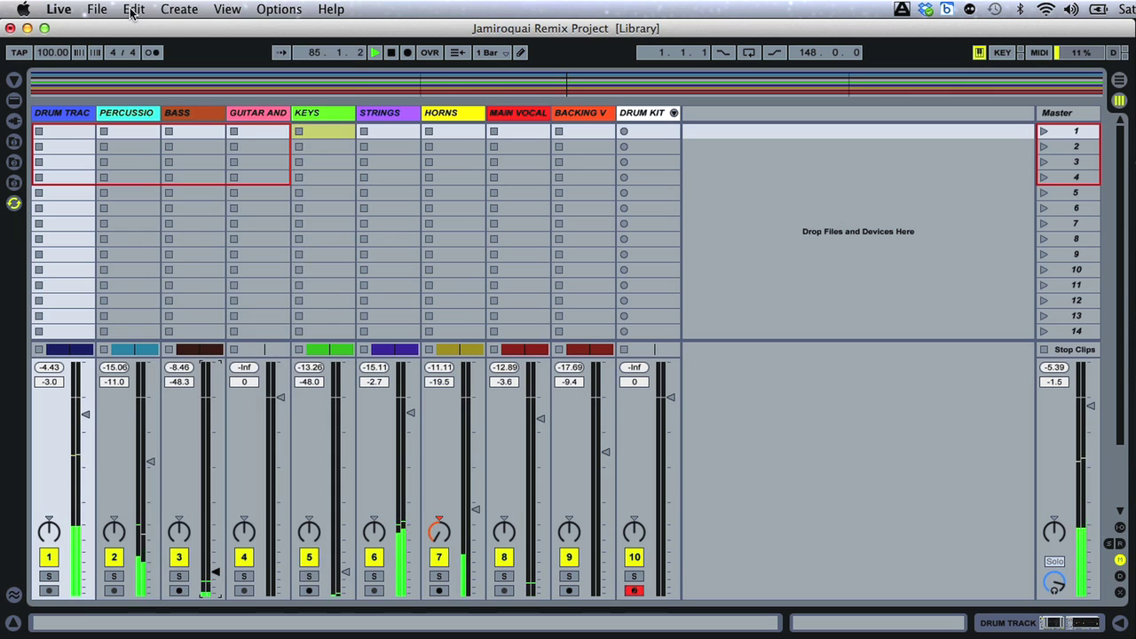
- Undo the recent volume changes on Bass and Keys and the volume and pan changes on Horns, and stop playback
left_click(133, 10)
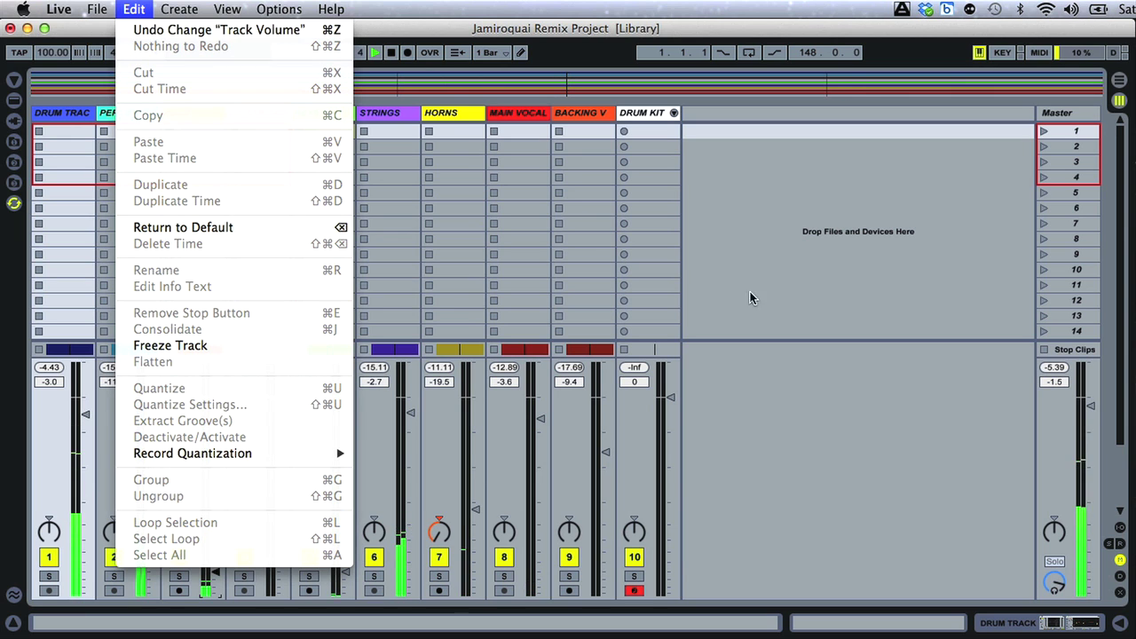
left_click(683, 262)
key("super+z")
key("super+z")
key("super+z")
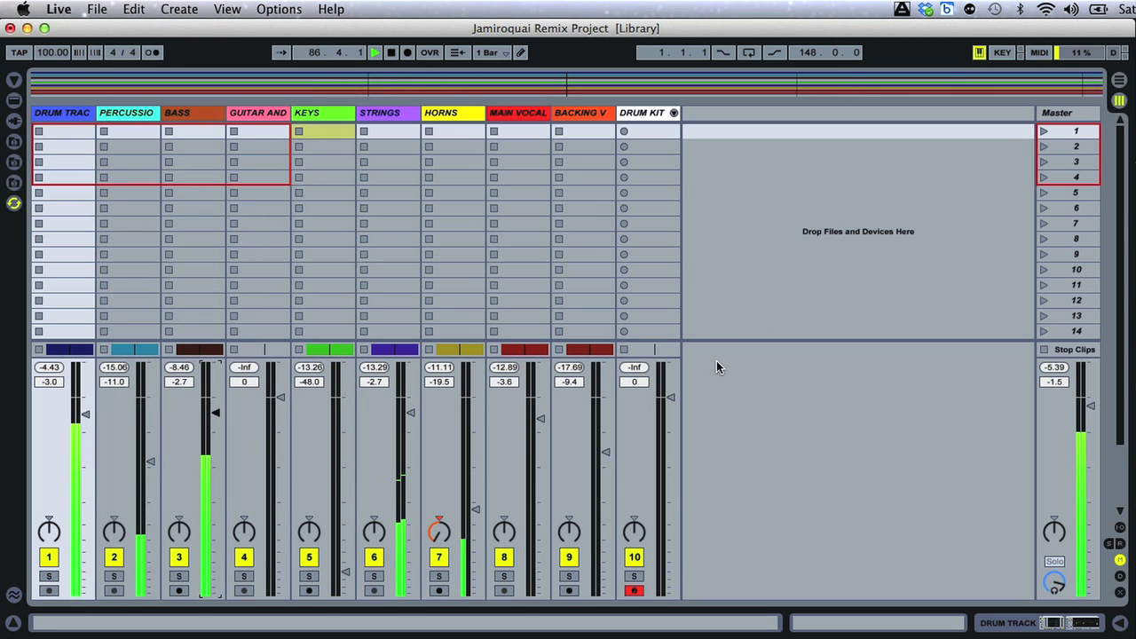
key("super+z")
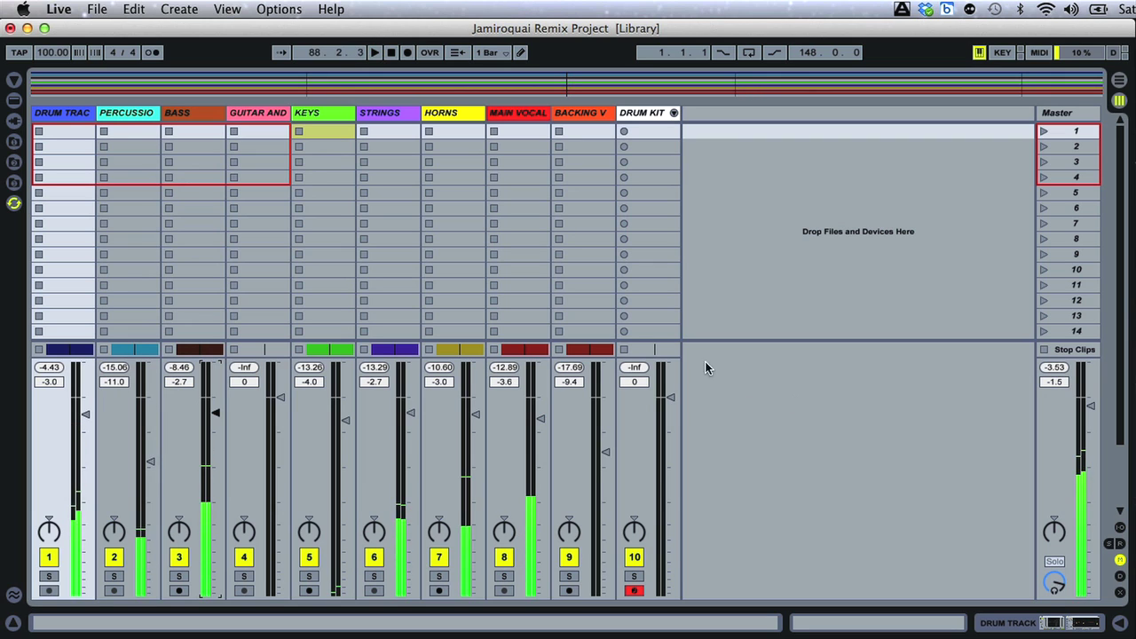
key("space")
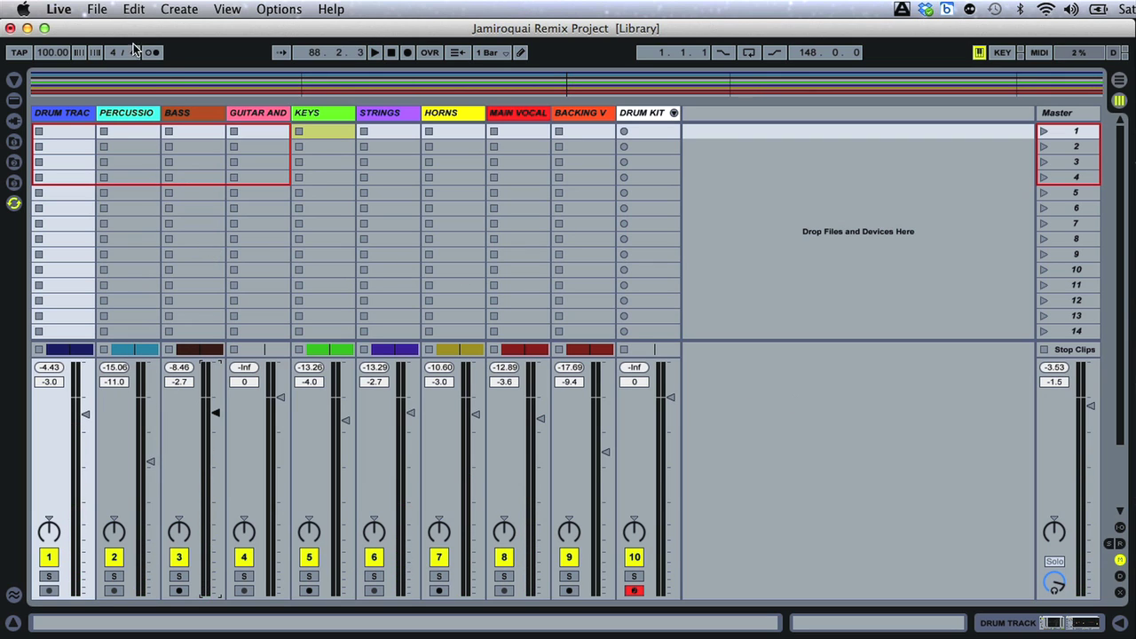
- Save the Live Set under the new name "My JK Remix" in the Jamiroquai Remix Project folder
left_click(95, 11)
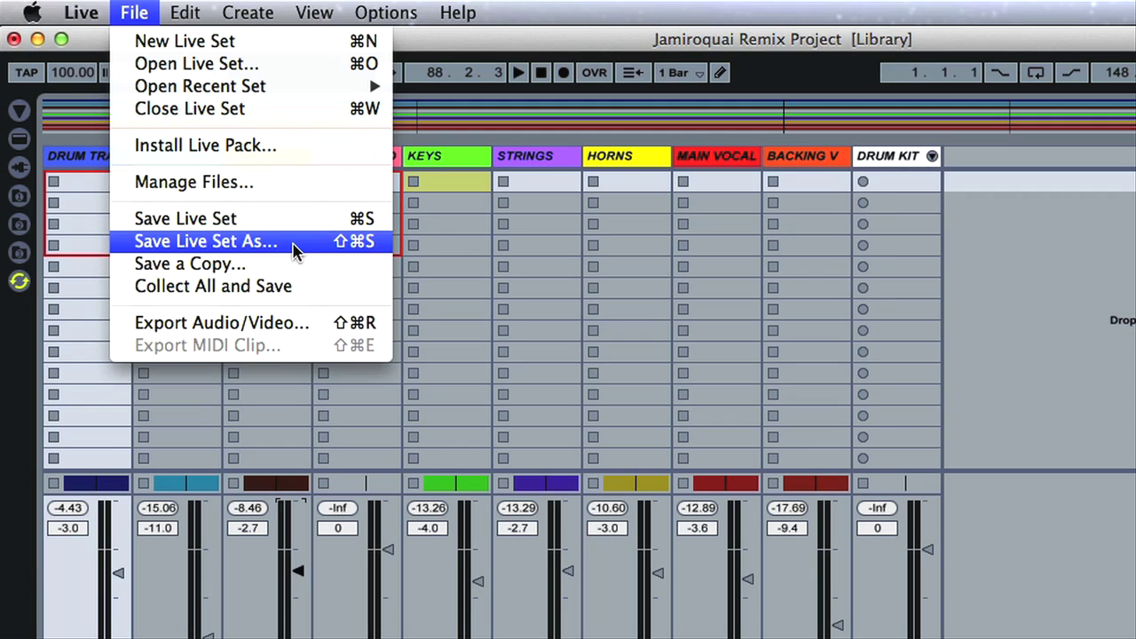
left_click(294, 247)
left_click_drag(609, 194, 302, 138)
type("My J")
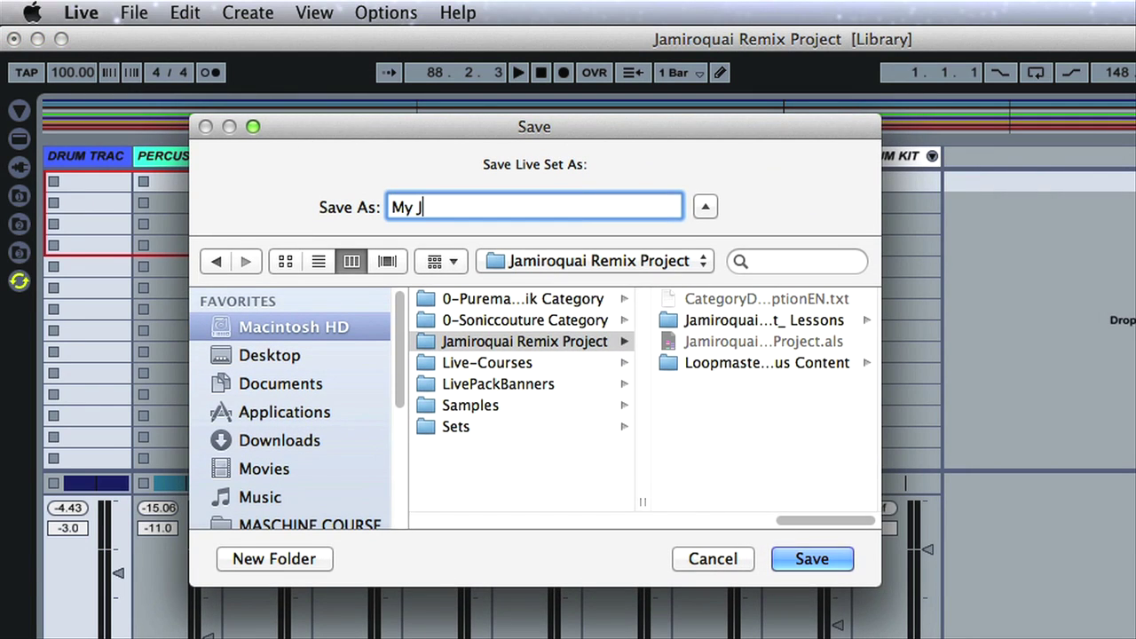
type("K Remix")
left_click(796, 562)
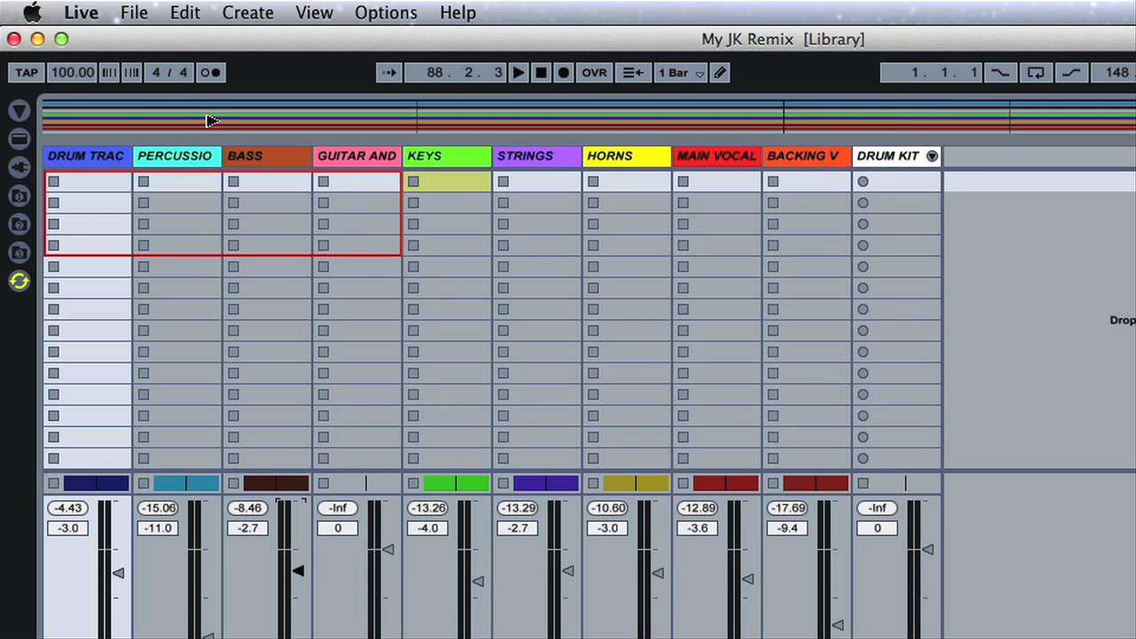
- Bring up the list of recently opened Live Sets
left_click(138, 16)
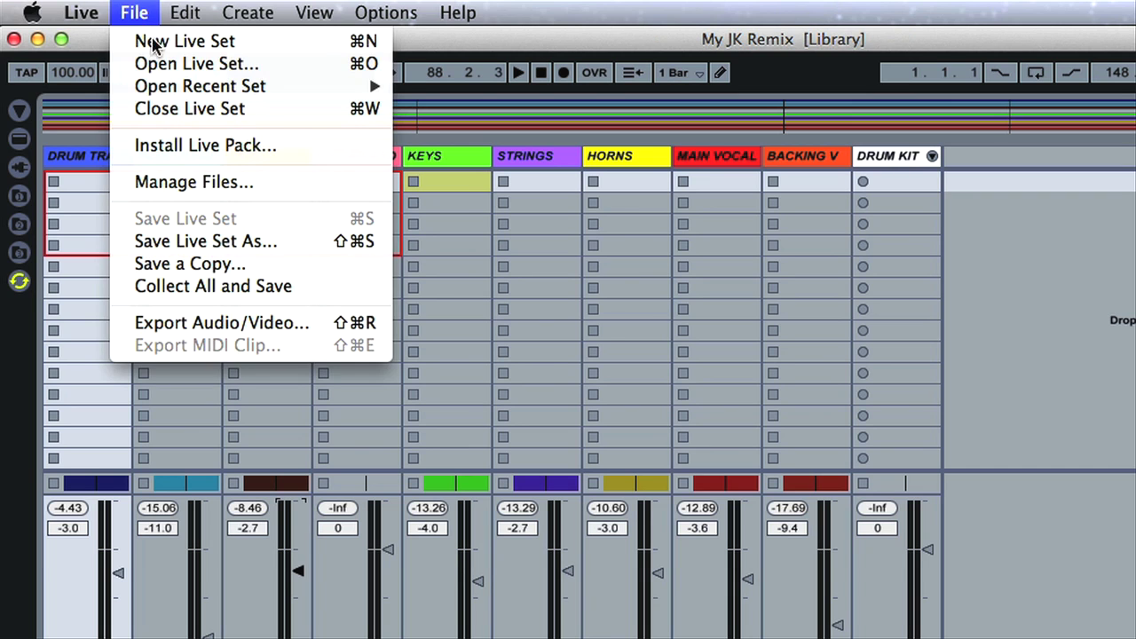
mouse_move(197, 93)
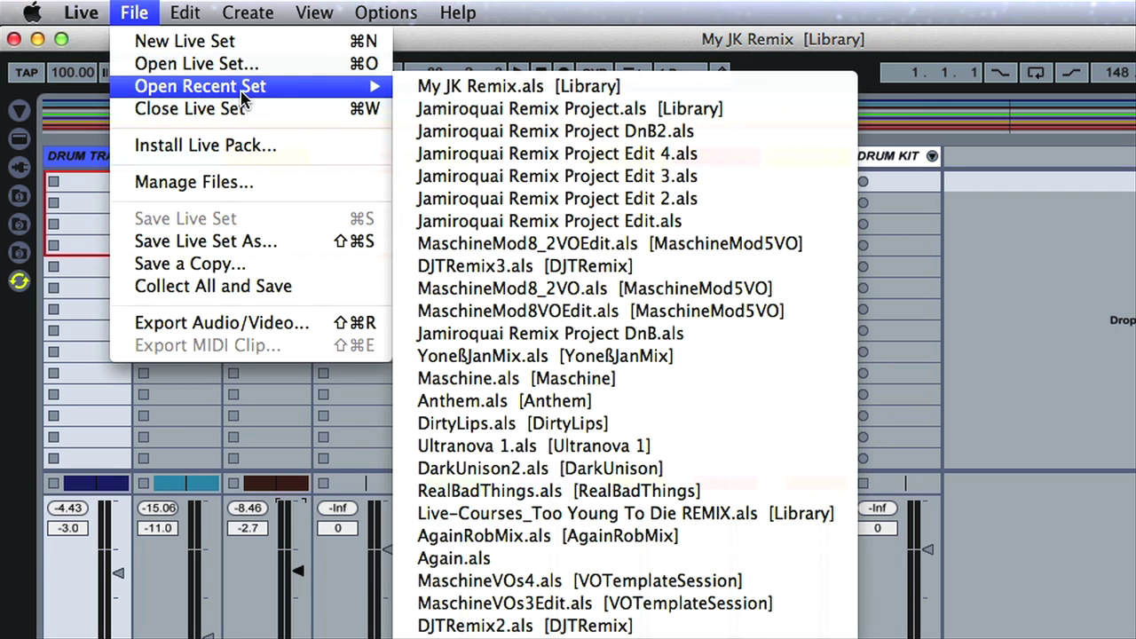